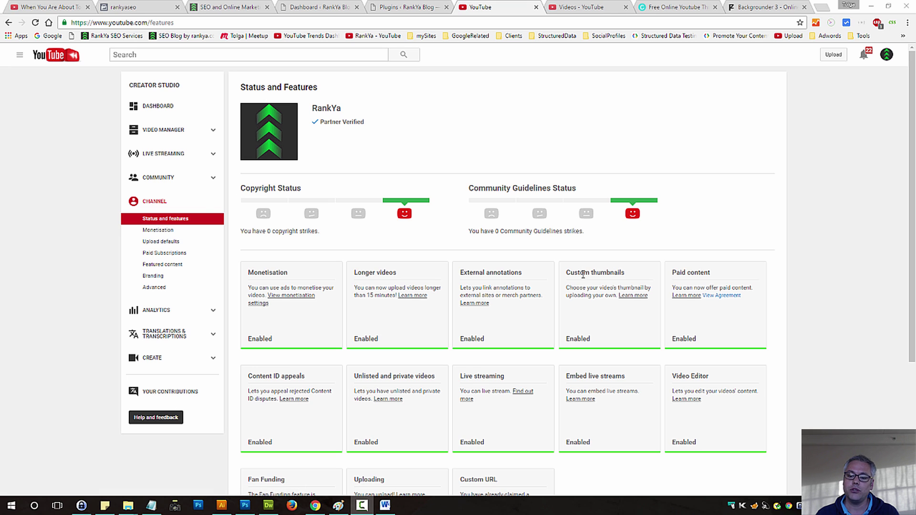
Verify the Custom thumbnails card reads Enabled, then go to the video upload page.
triple_click(596, 271)
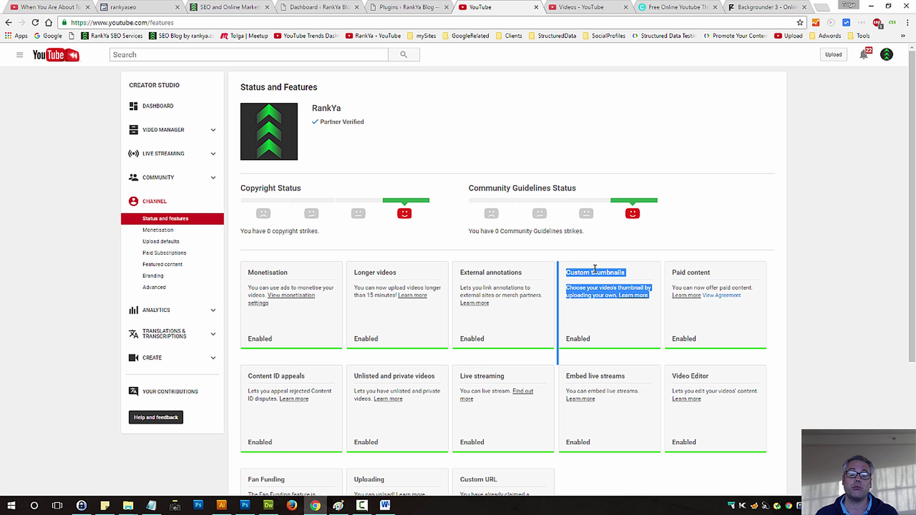
click(584, 291)
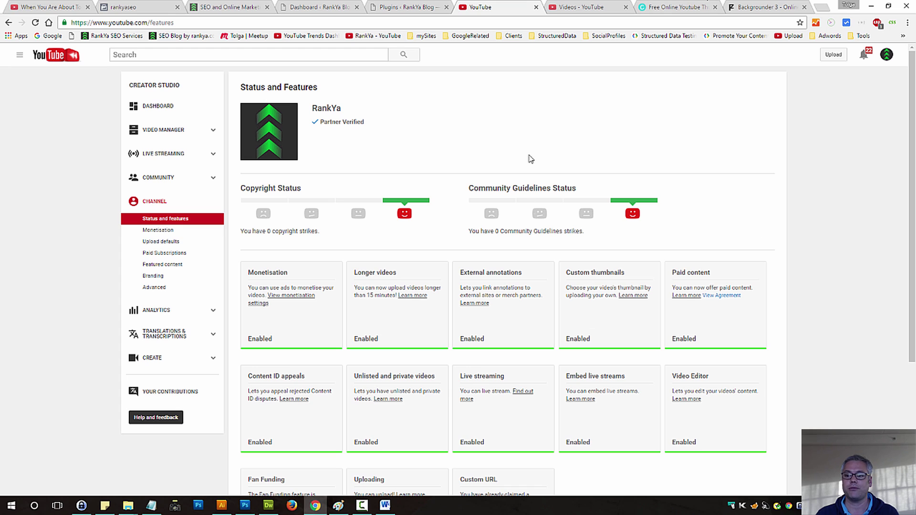
click(834, 56)
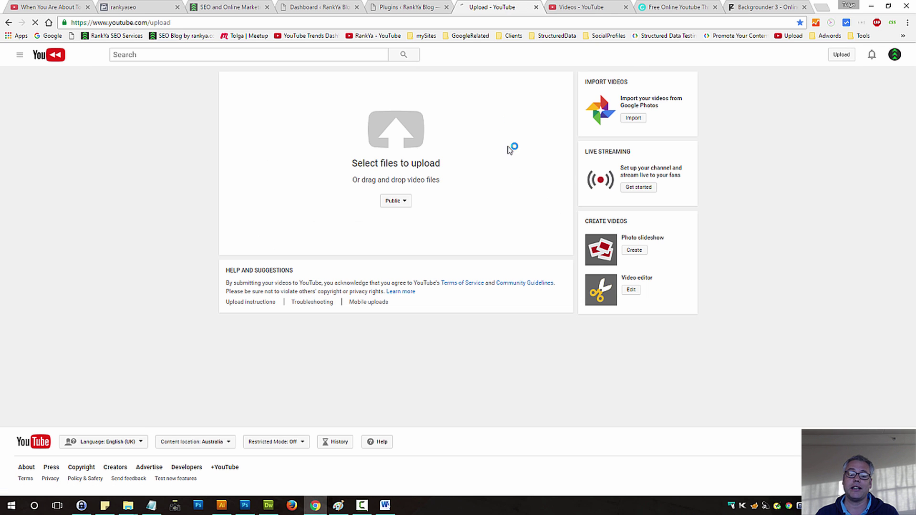
Upload 'How to Add Social Media Icons and Share Links on WordPress.mp4' from the Desktop project folder.
click(403, 139)
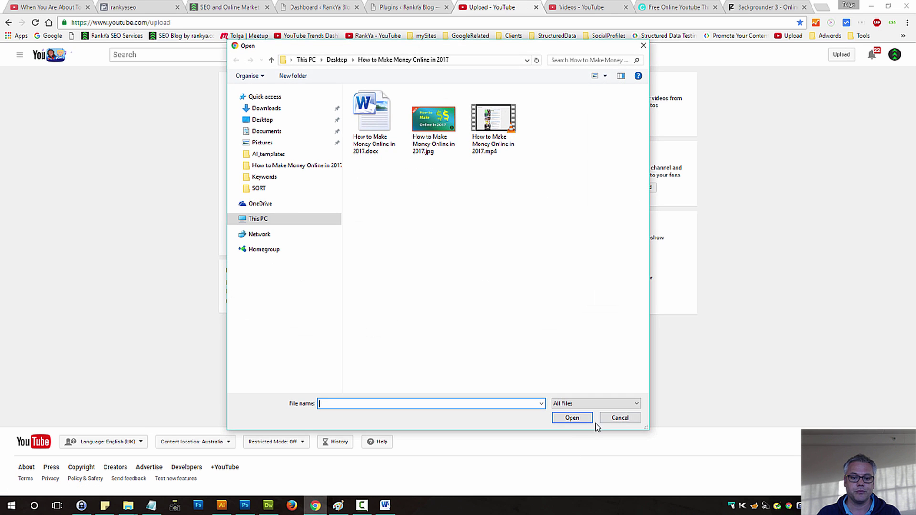
click(337, 60)
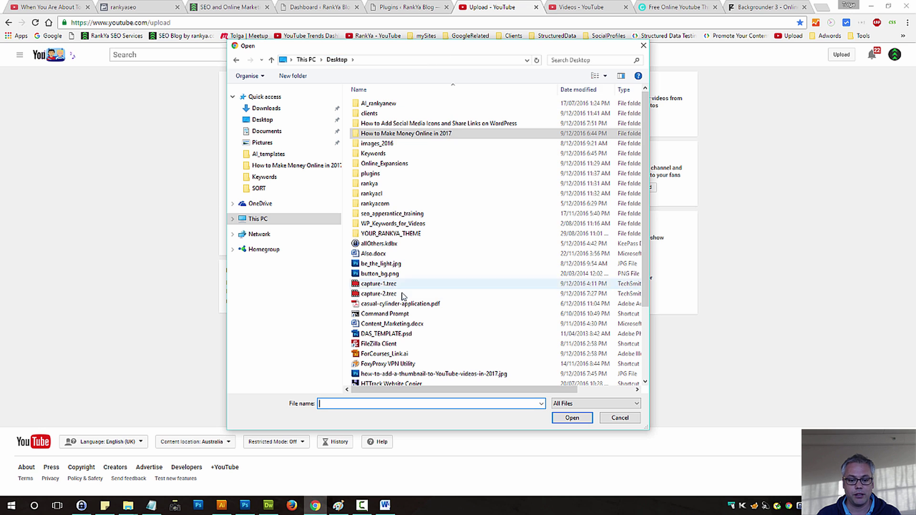
double_click(382, 123)
click(375, 105)
click(568, 417)
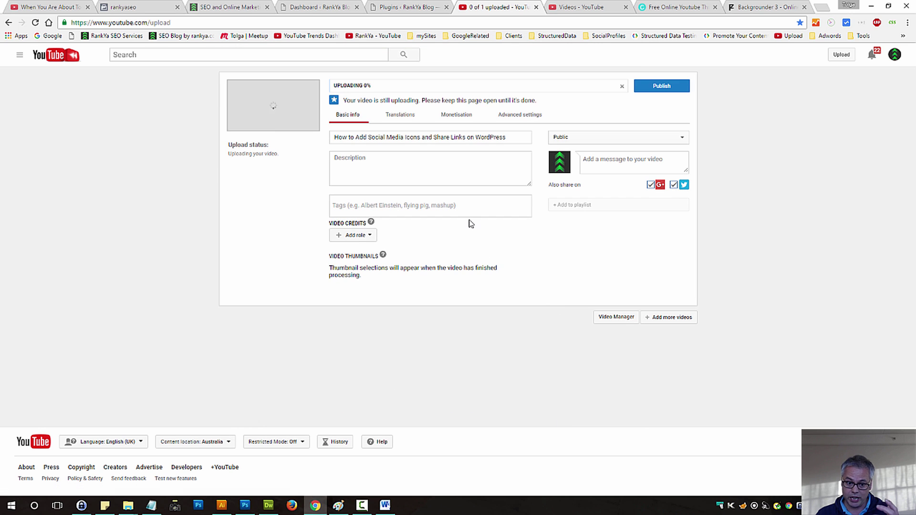
Set how-to-add-social-icons-and-links-to-WordPress.jpg as the custom thumbnail, then switch to Canva's thumbnail page.
click(368, 162)
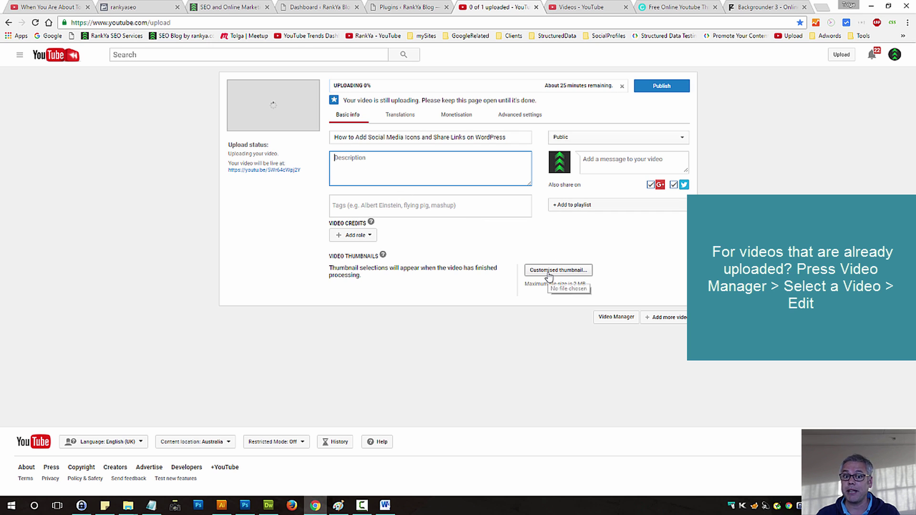
click(548, 271)
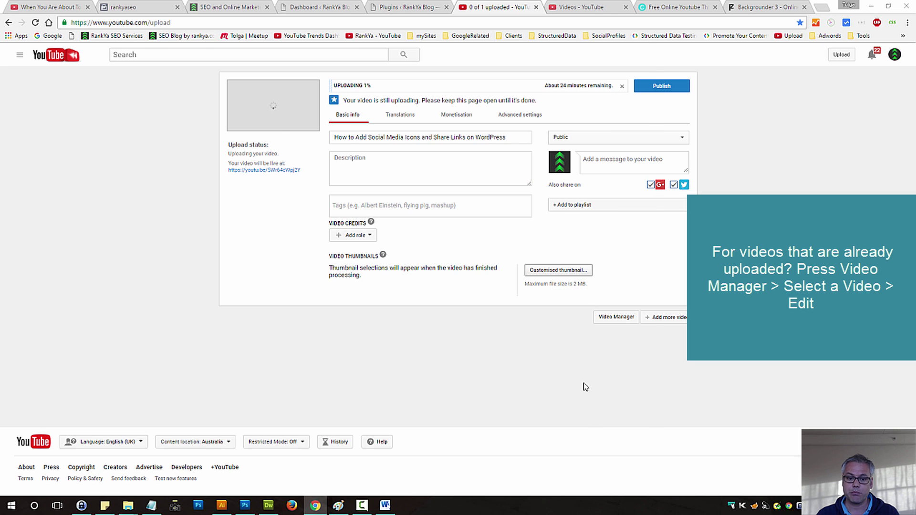
click(422, 135)
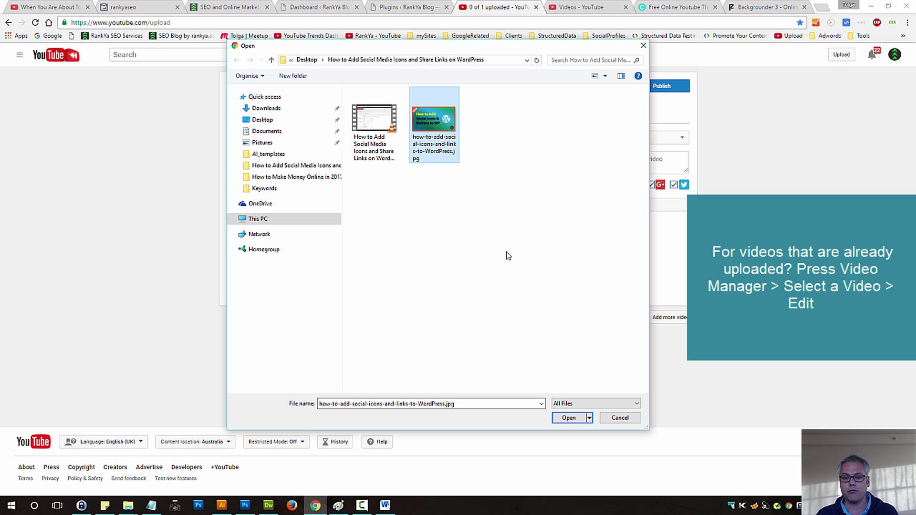
click(567, 418)
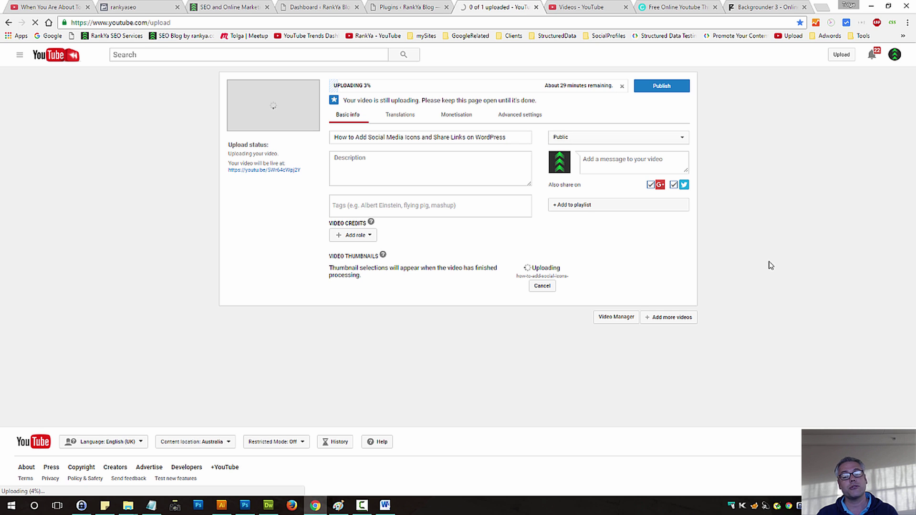
click(681, 6)
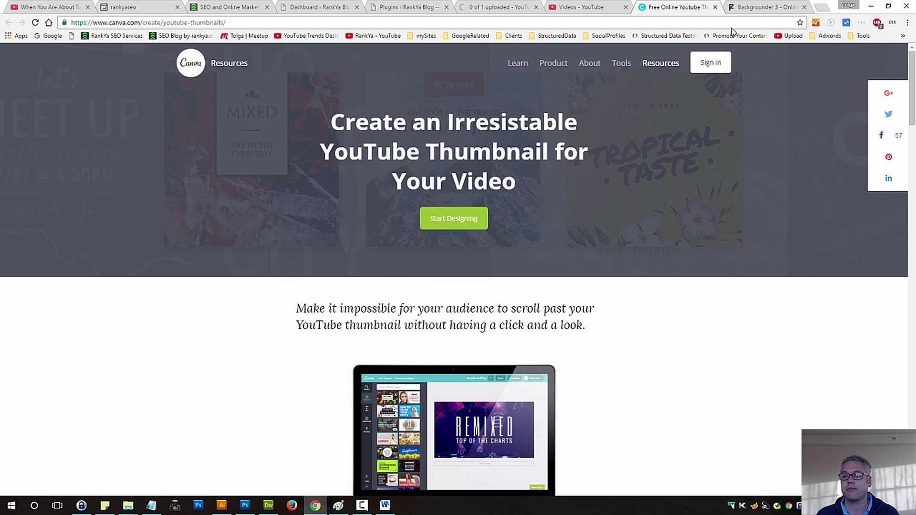
Browse the Panzoid Backgrounder templates and load the purple PANZOID banner template.
click(759, 6)
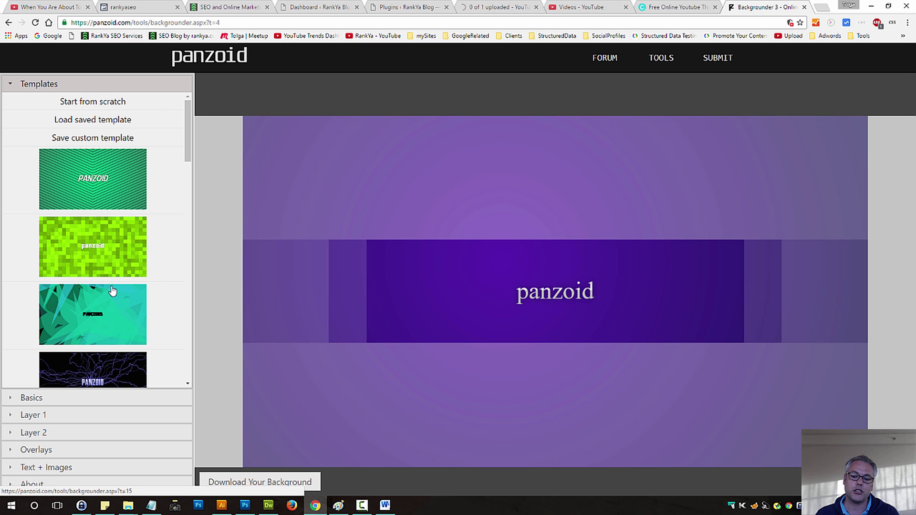
scroll(113, 291, down, 4)
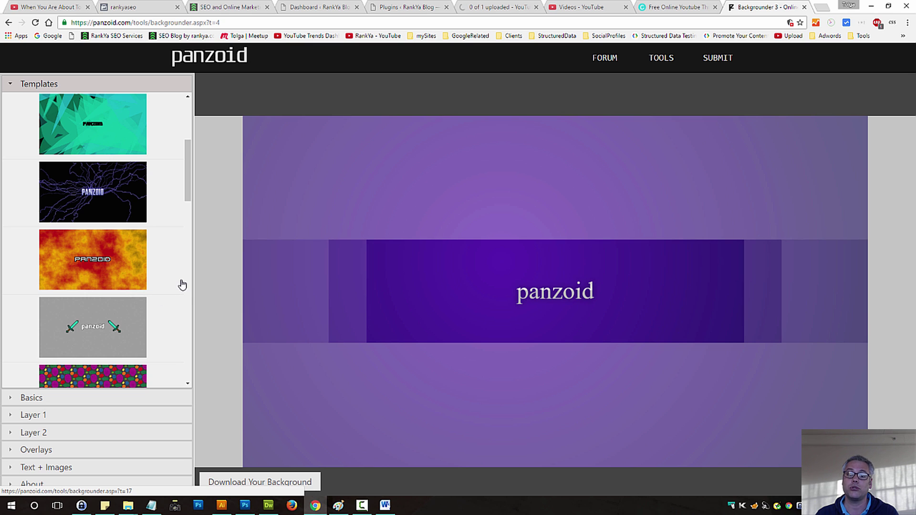
scroll(118, 296, down, 3)
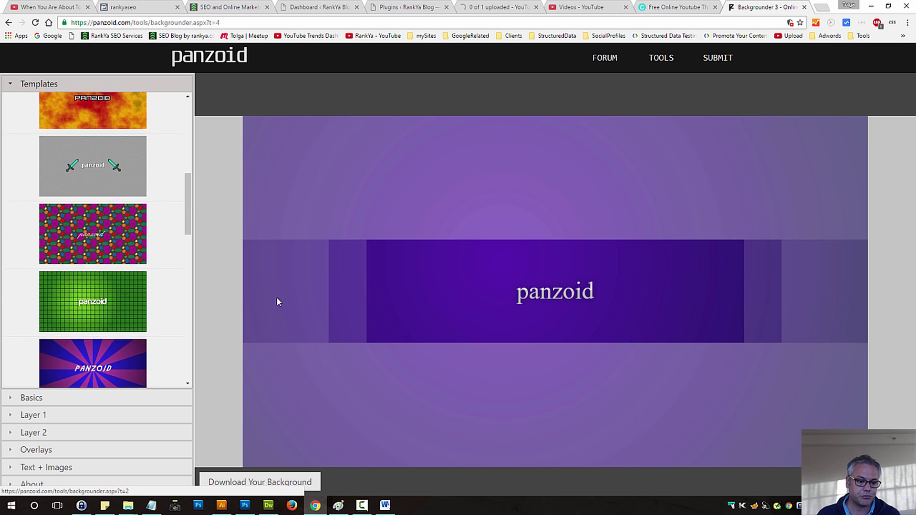
scroll(120, 267, down, 5)
click(98, 208)
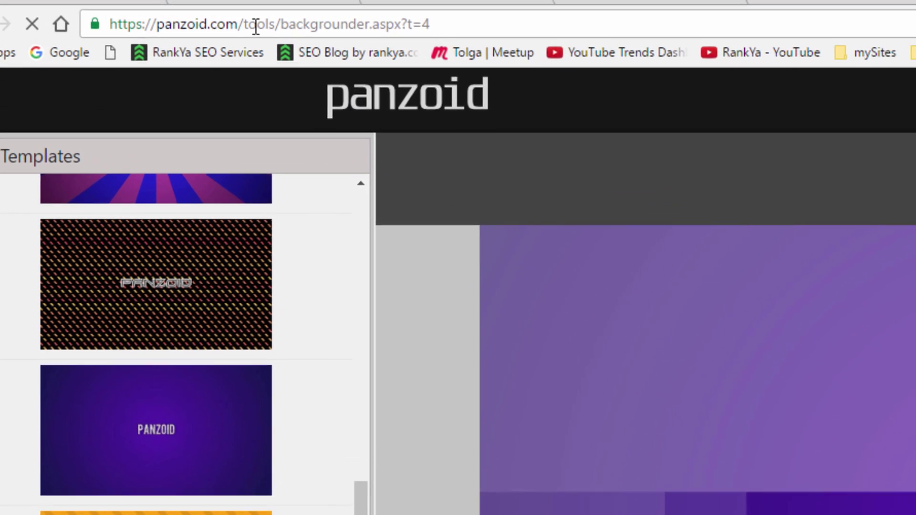
click(136, 22)
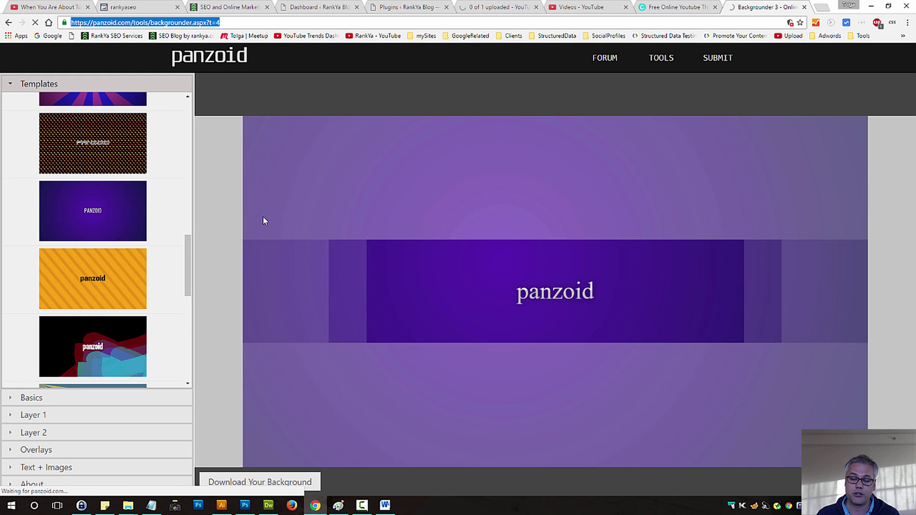
Set the design type to YouTube Thumbnail and choose a new background colour.
click(34, 398)
click(137, 124)
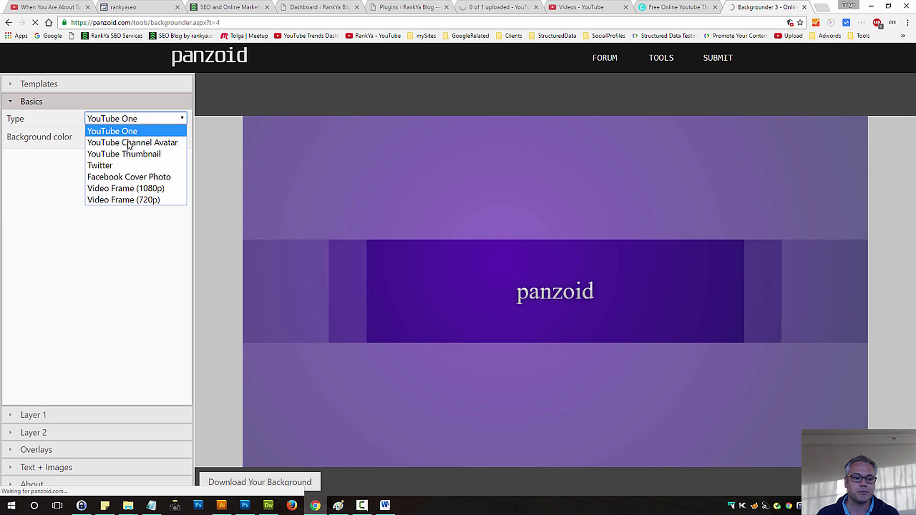
click(139, 155)
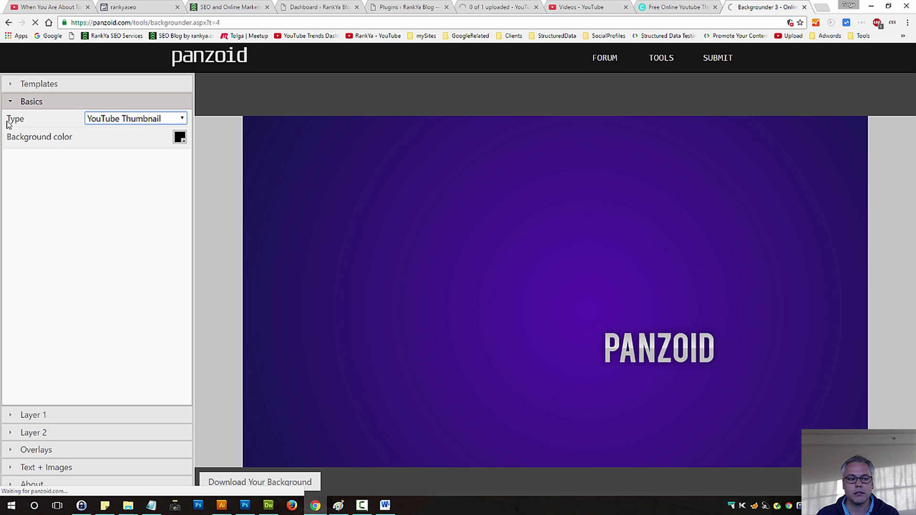
click(132, 122)
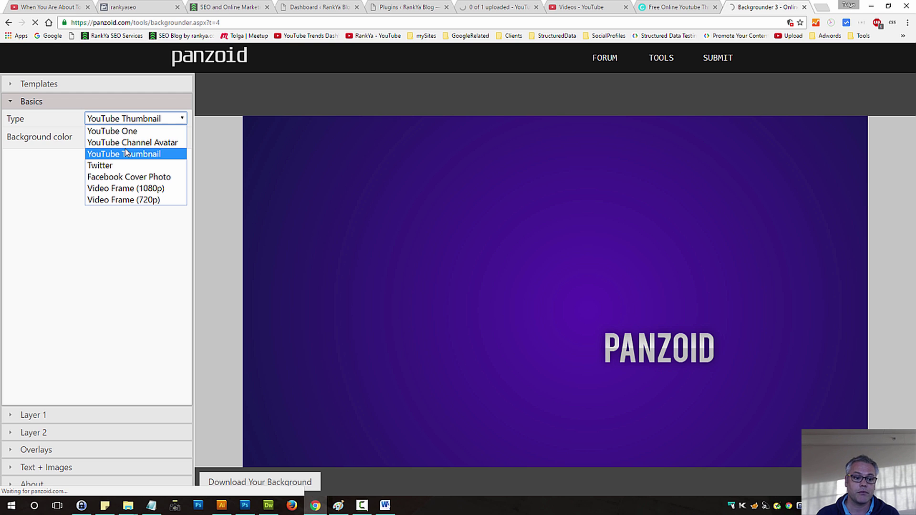
click(125, 153)
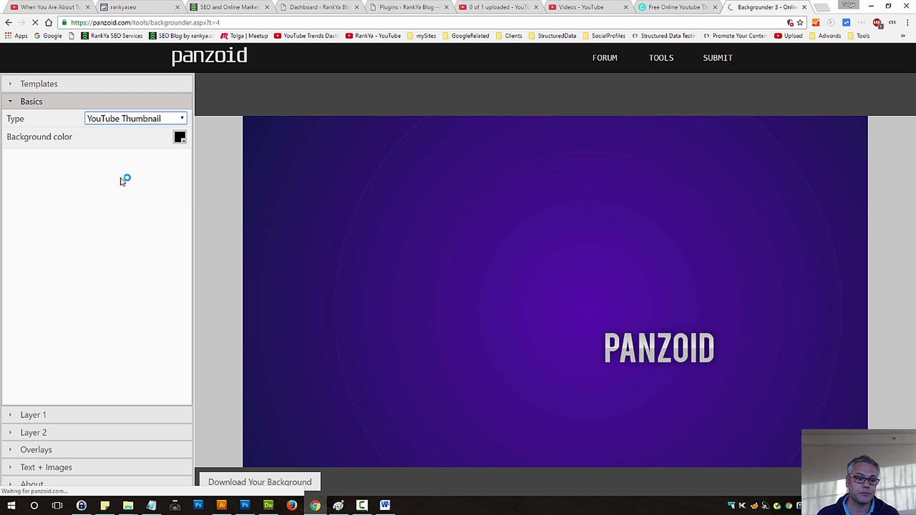
click(179, 137)
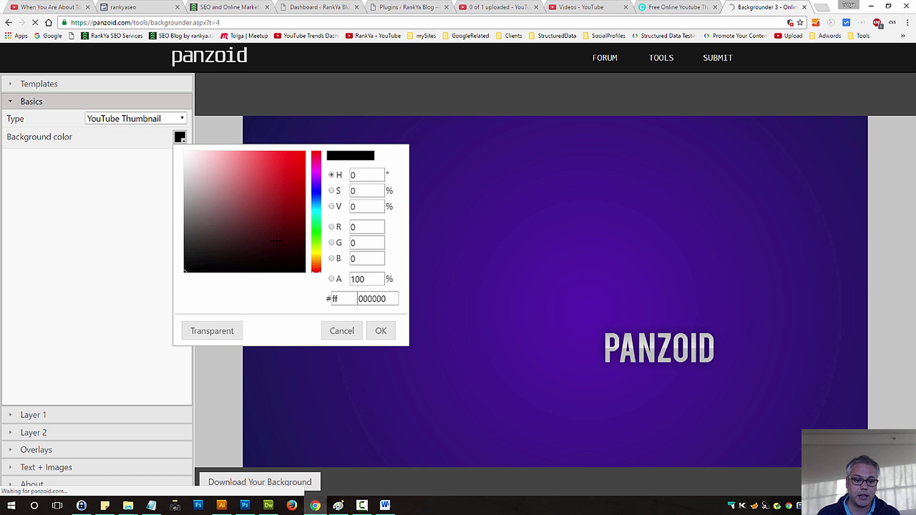
click(267, 185)
click(380, 332)
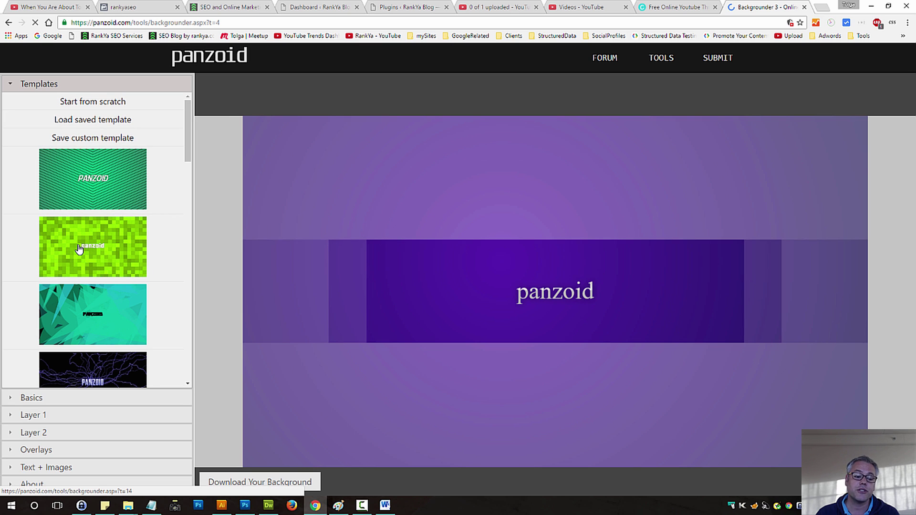
Reconfirm the YouTube Thumbnail type in Basics and expand Layer 1's gradient settings.
scroll(65, 300, down, 4)
click(29, 399)
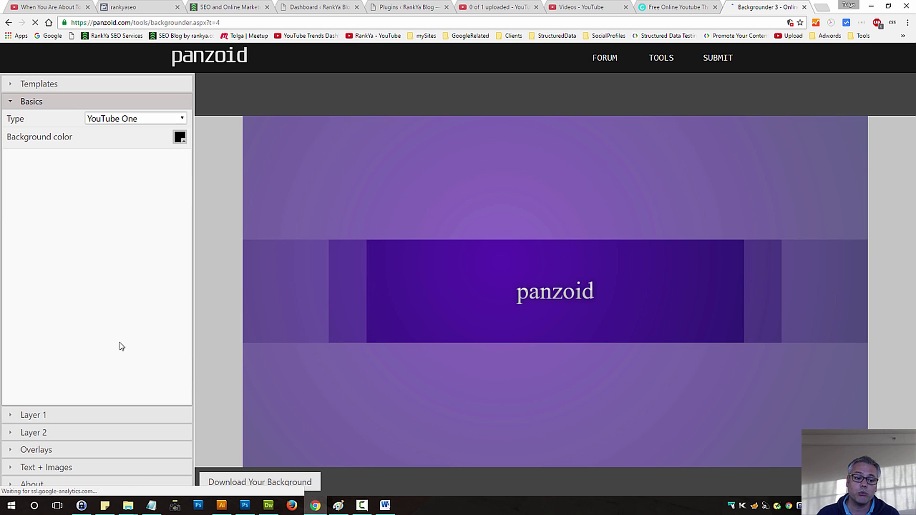
click(154, 120)
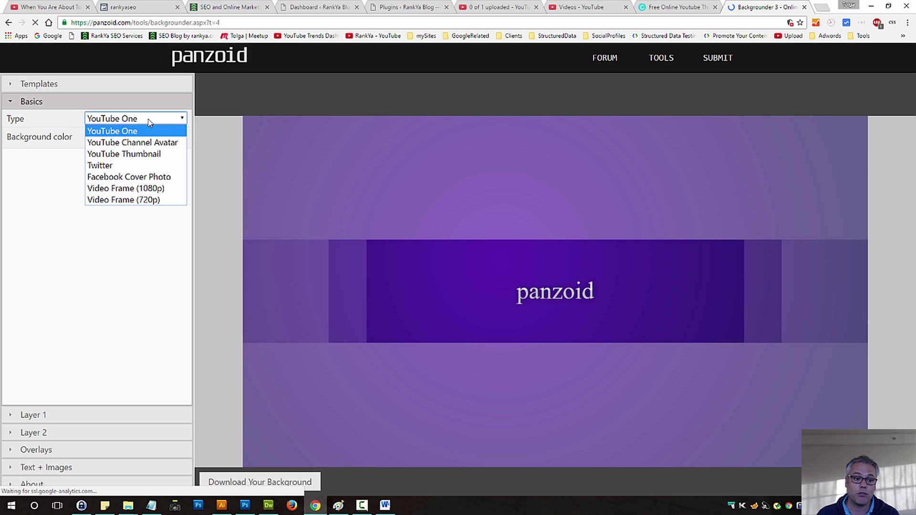
click(123, 153)
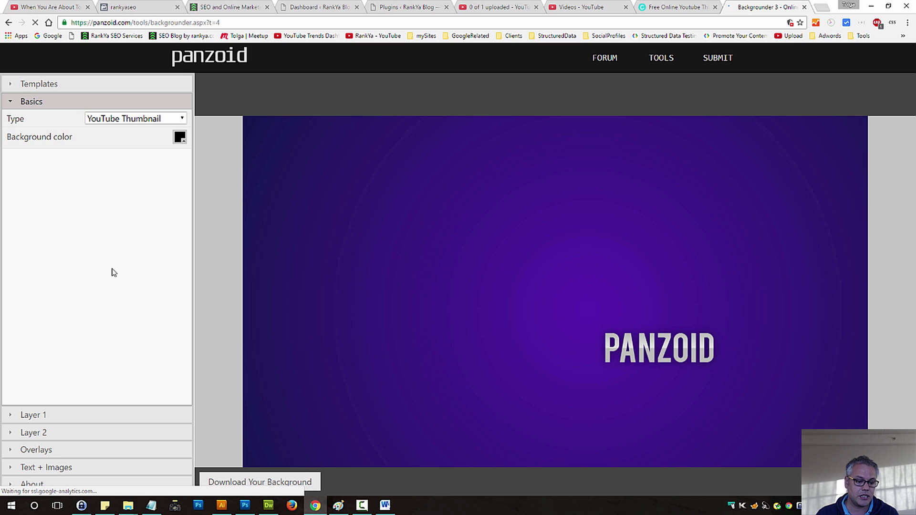
click(47, 414)
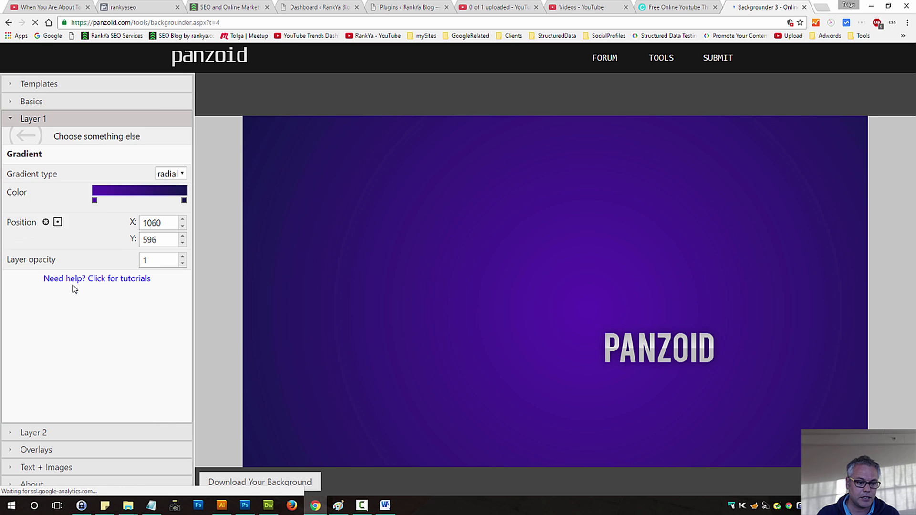
Change Layer 1's gradient type to radial.
click(180, 176)
click(168, 187)
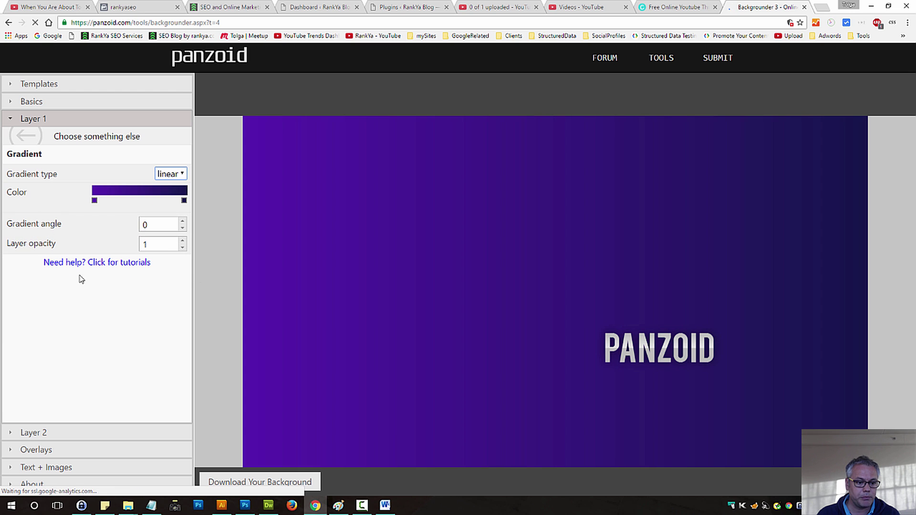
click(174, 177)
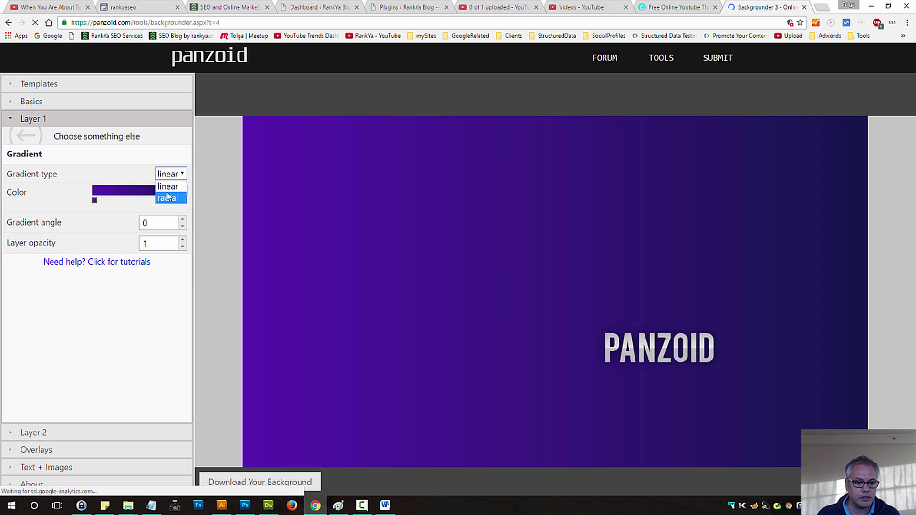
click(167, 192)
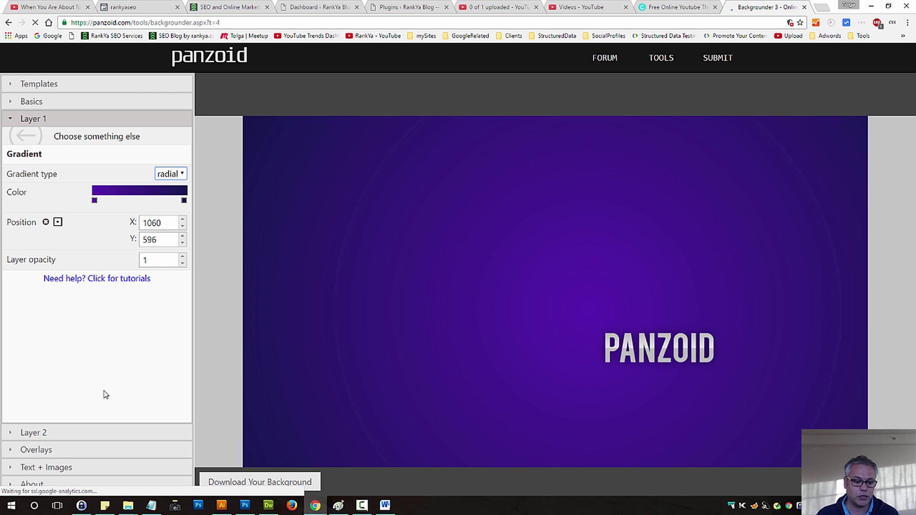
Toggle Overlays' channel shadow on then back off, and reveal the Text + Images sprites.
click(42, 434)
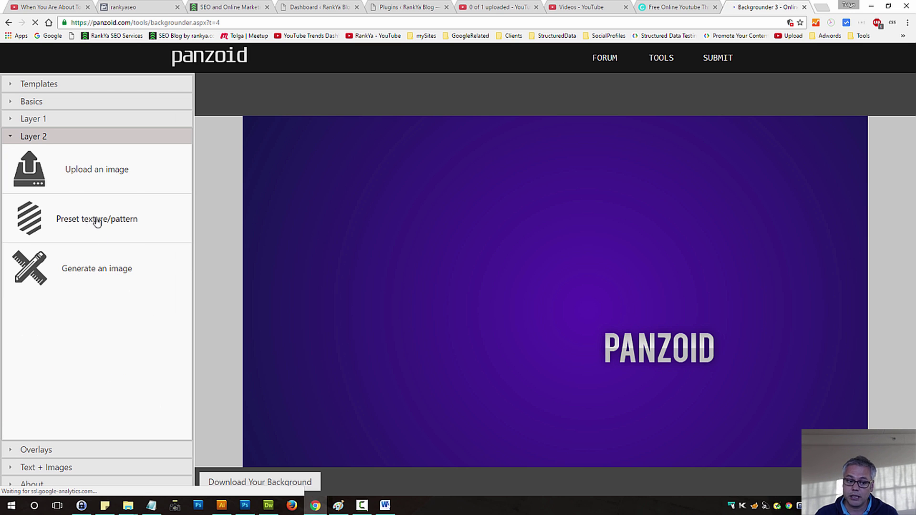
click(35, 449)
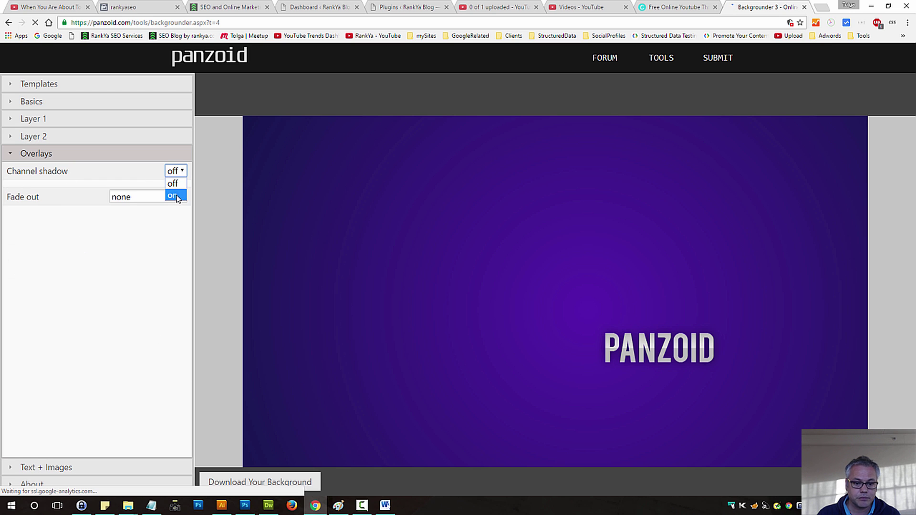
click(174, 196)
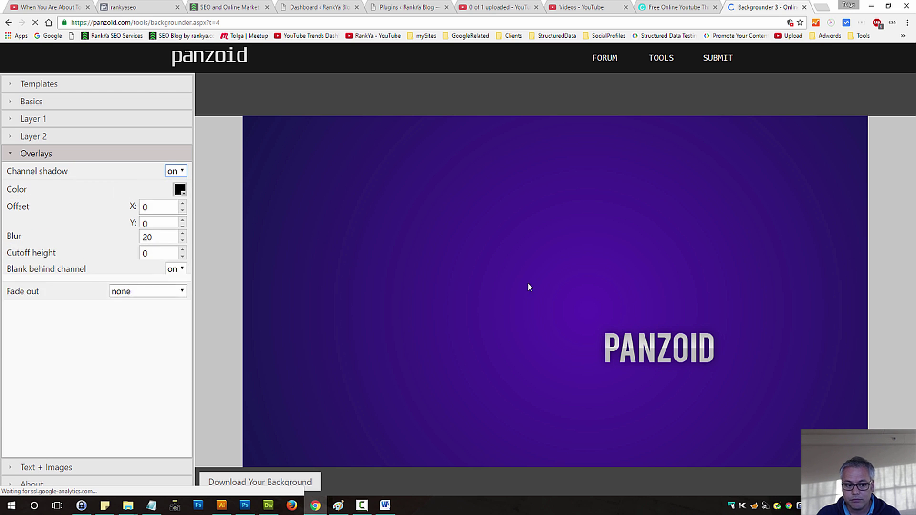
click(175, 171)
click(174, 190)
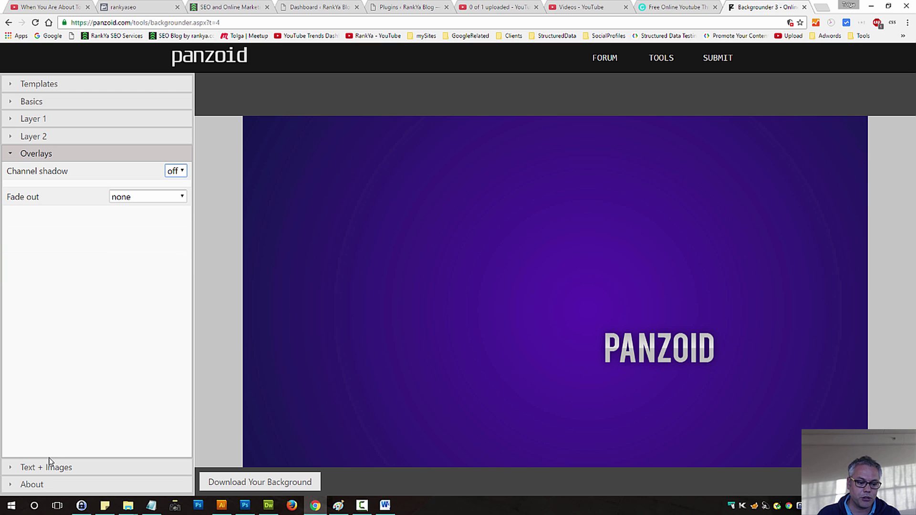
click(95, 467)
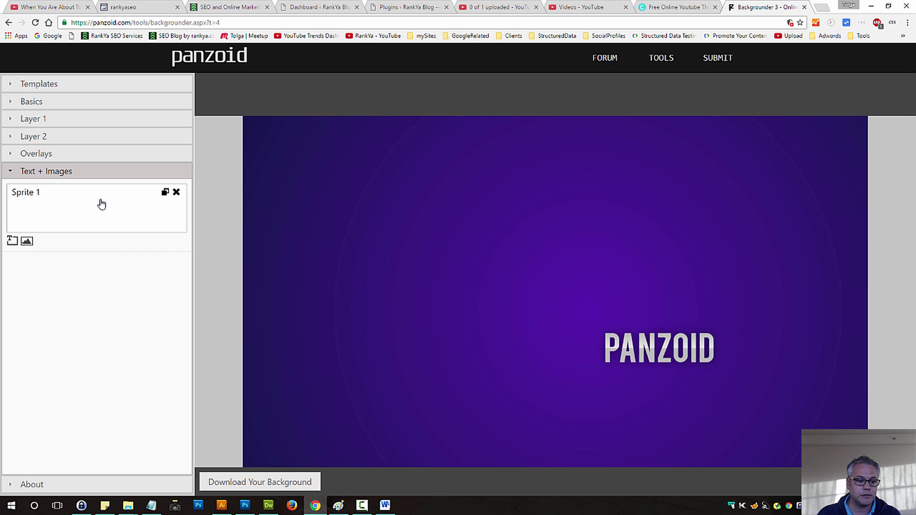
Replace Sprite 1's text with 'Your Own Text Heading' and move it toward the canvas centre.
click(38, 195)
drag(50, 262, 2, 267)
text(Your Own Te)
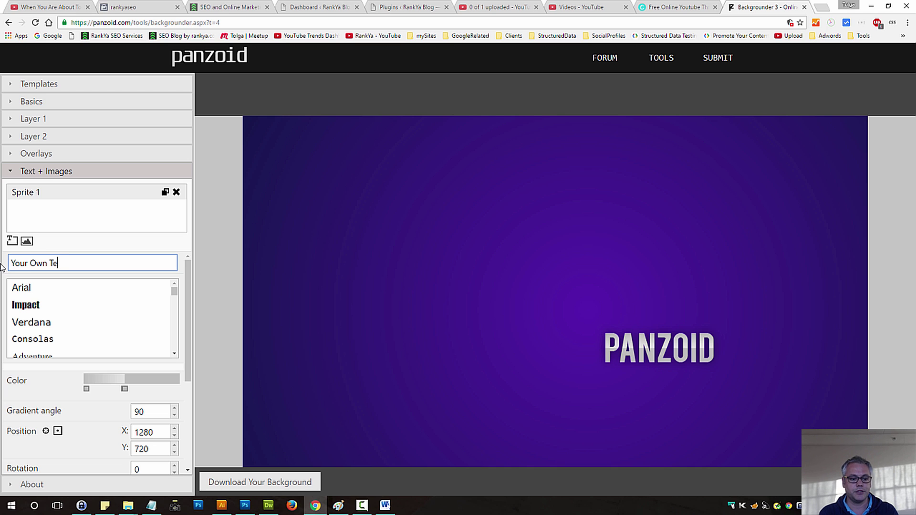
text(xt Heading)
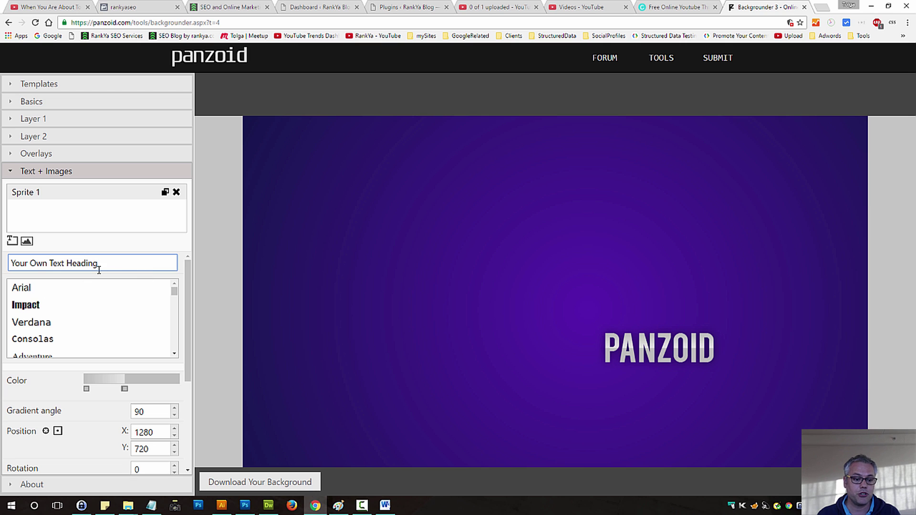
click(83, 222)
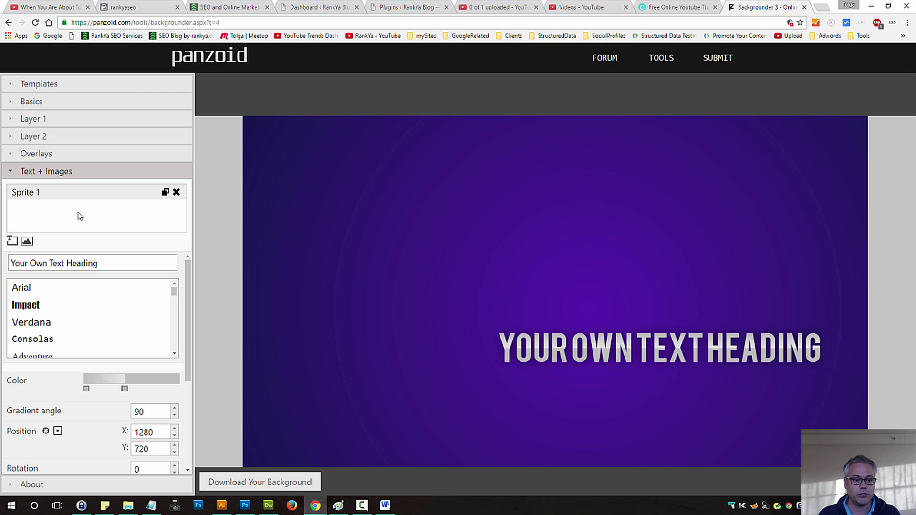
drag(618, 343, 480, 226)
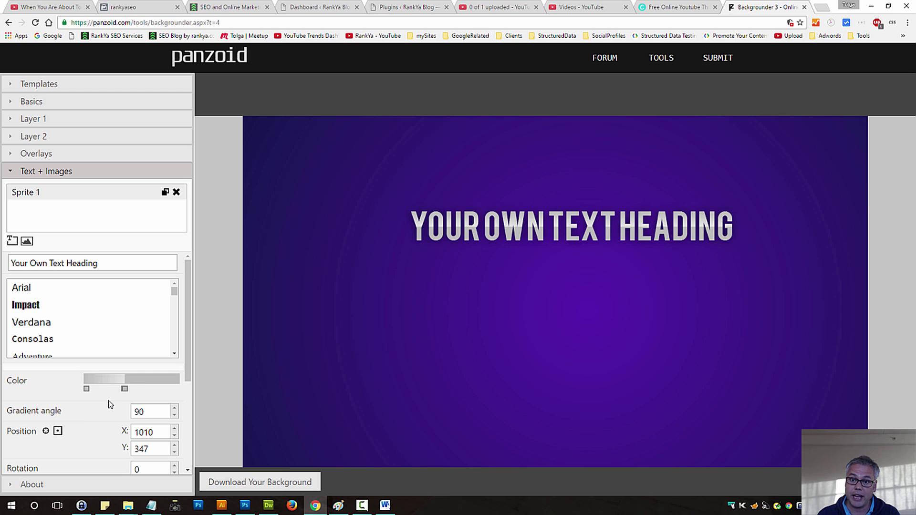
Duplicate the heading, retype the copy as 'CHANGE THAT AS WELL' at lower right, delete the original.
click(165, 192)
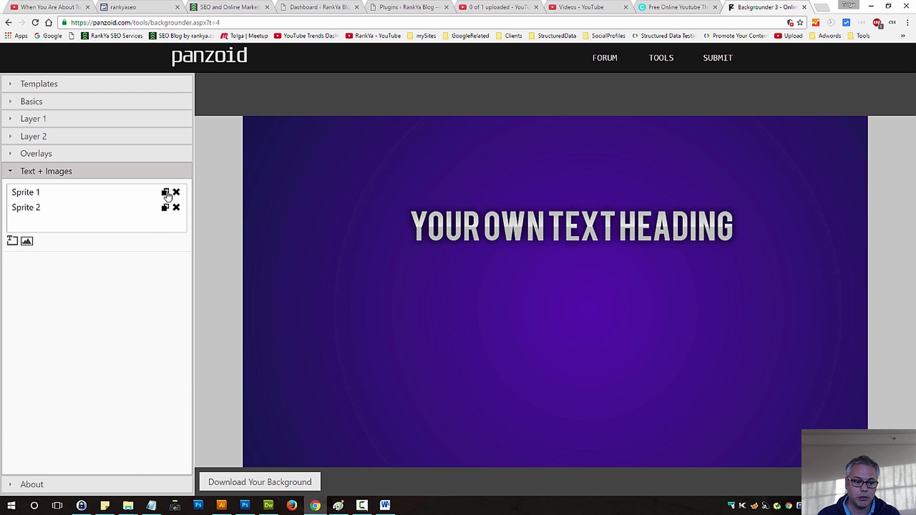
drag(529, 226, 537, 392)
drag(525, 302, 419, 329)
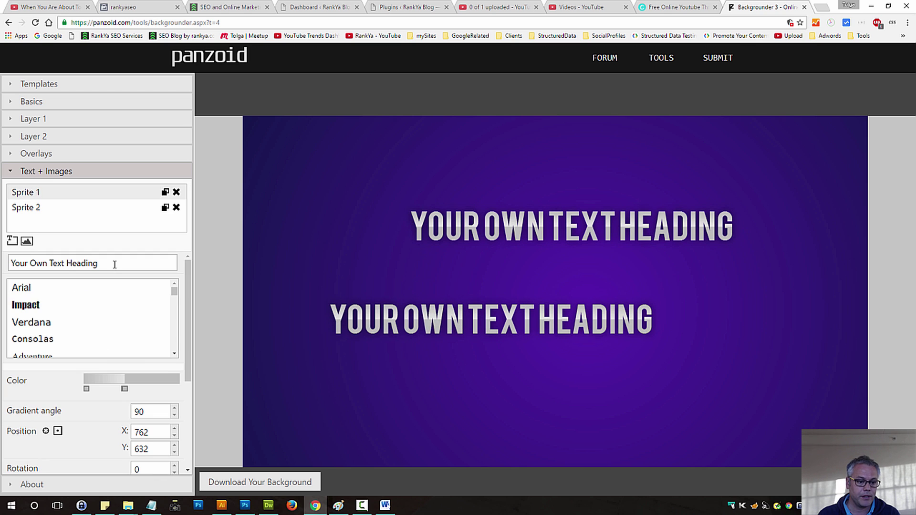
drag(98, 263, 1, 260)
text(Chang)
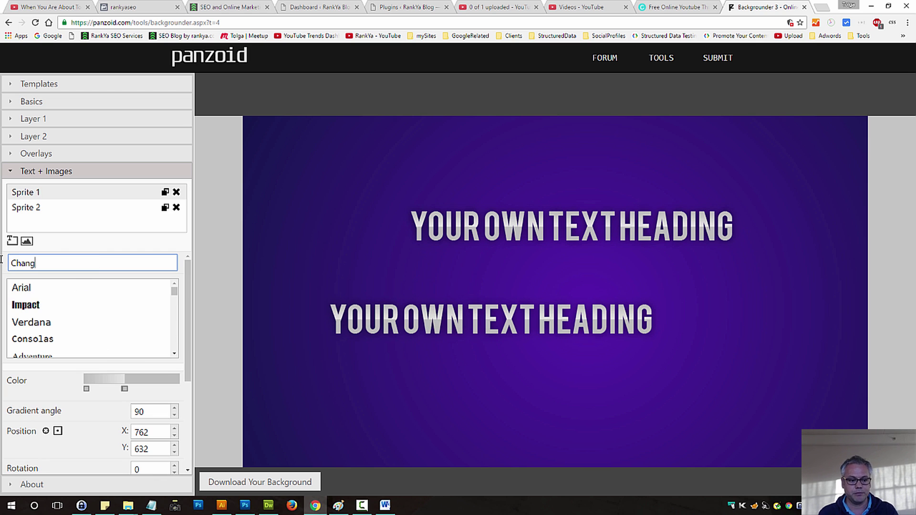
text(e that as well)
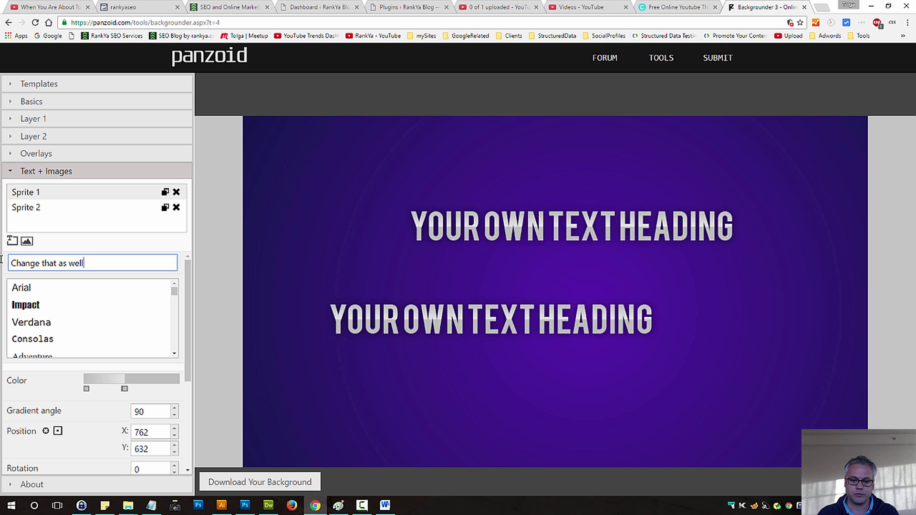
click(172, 271)
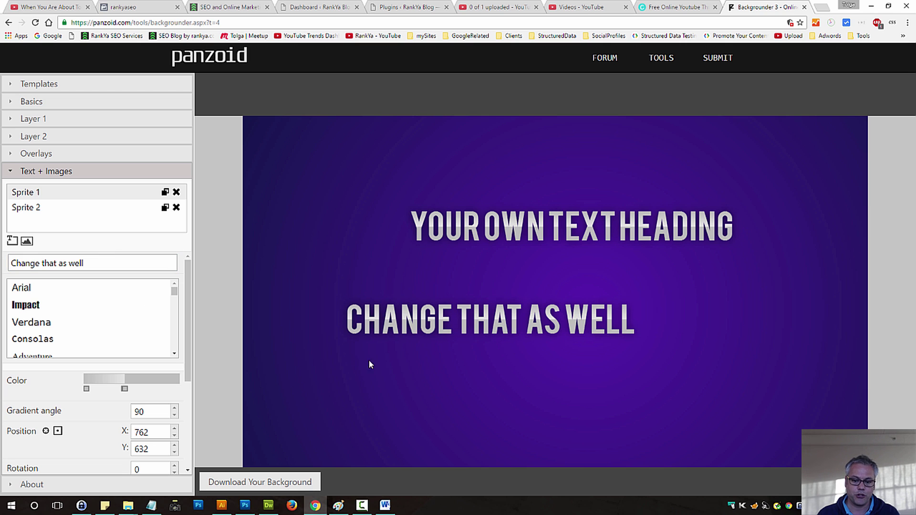
drag(446, 360, 629, 396)
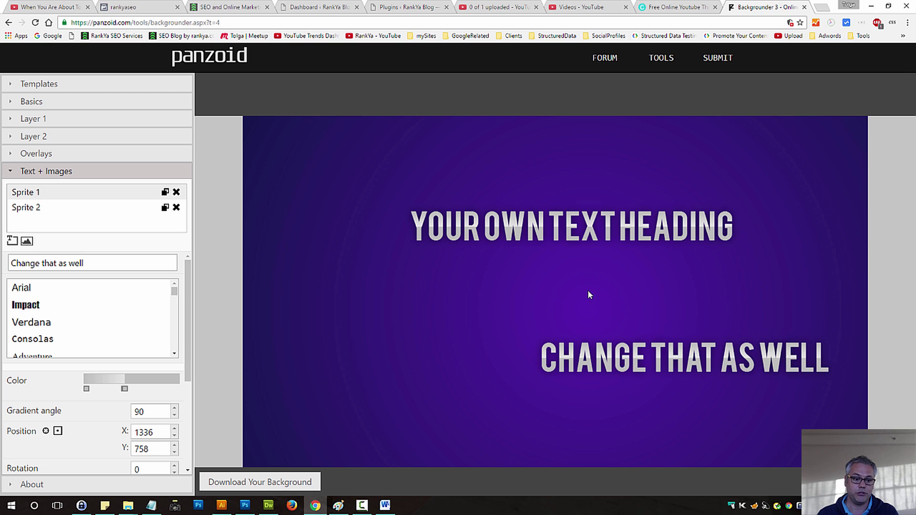
click(176, 207)
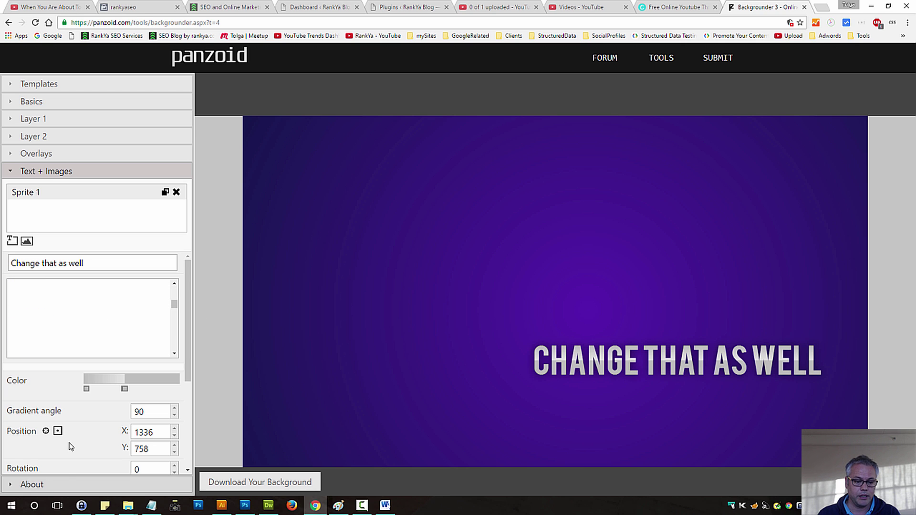
click(32, 485)
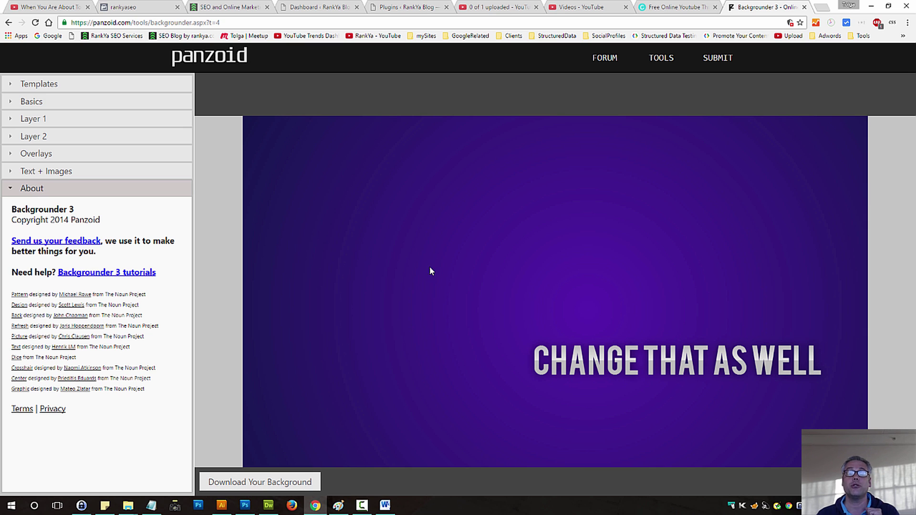
Show Paint's blue 1152 × 648 px canvas, Photoshop and Illustrator, then minimize all to the desktop.
click(870, 7)
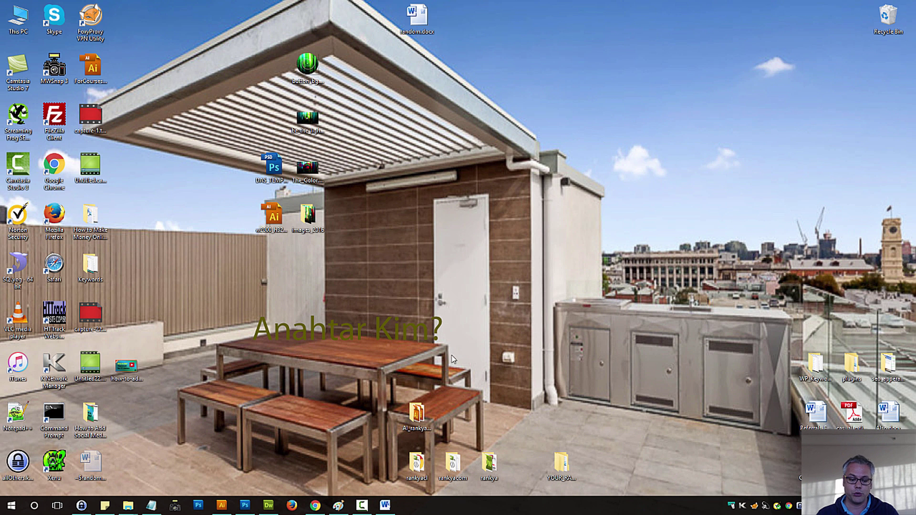
click(340, 506)
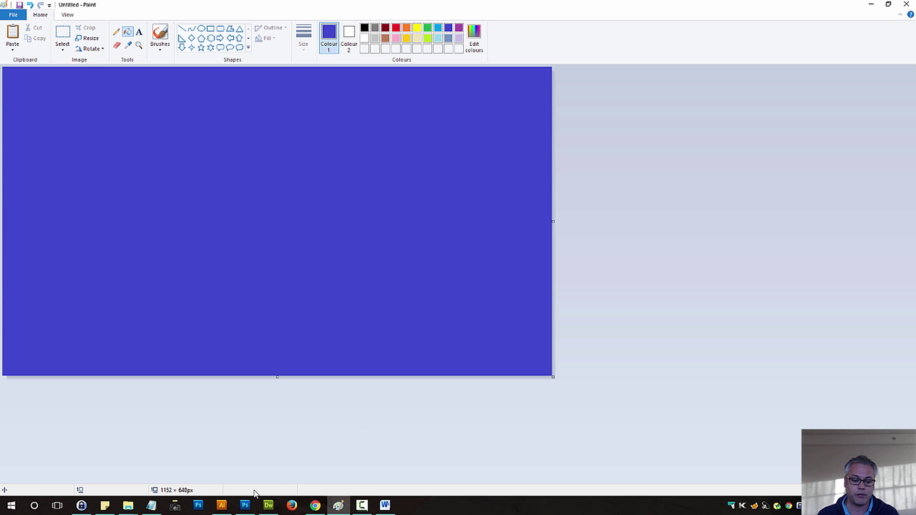
click(245, 506)
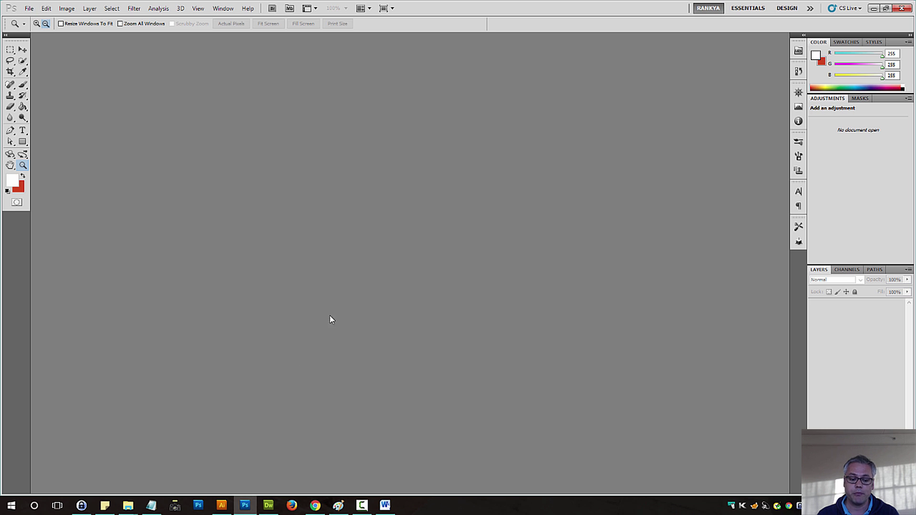
click(223, 507)
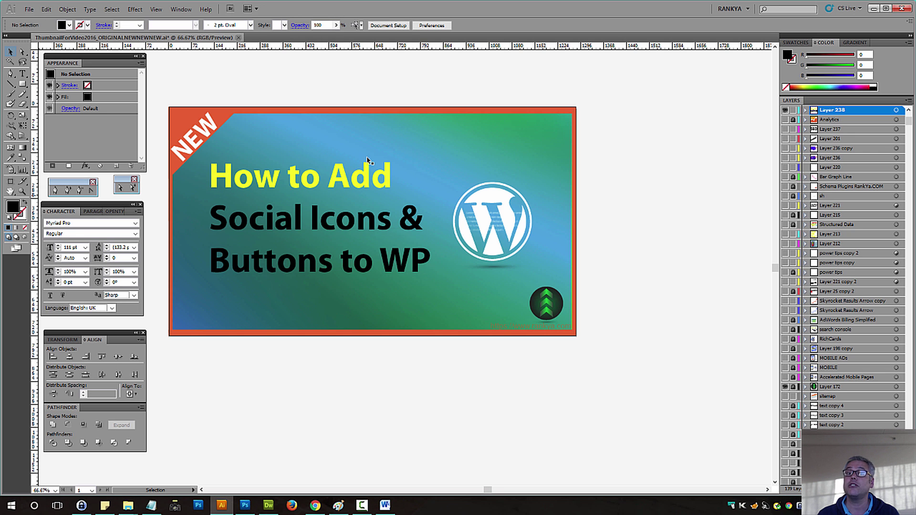
click(873, 9)
click(873, 9)
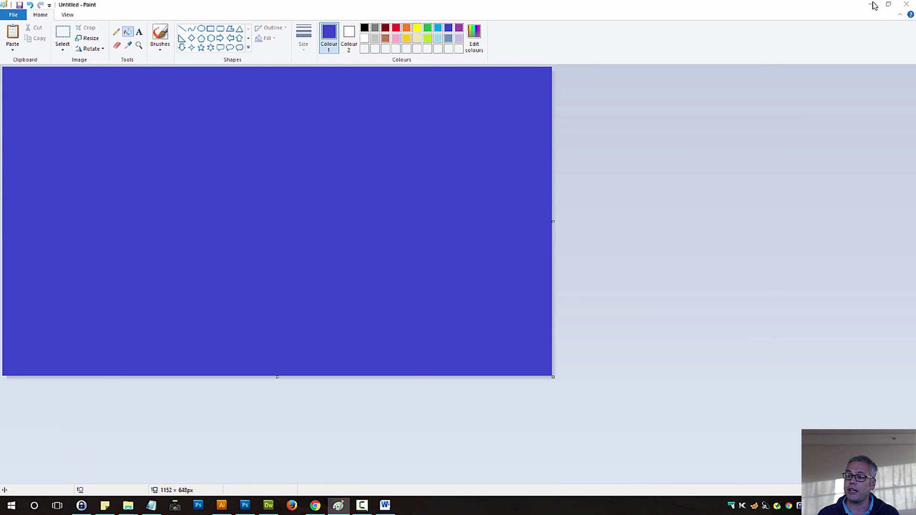
click(872, 6)
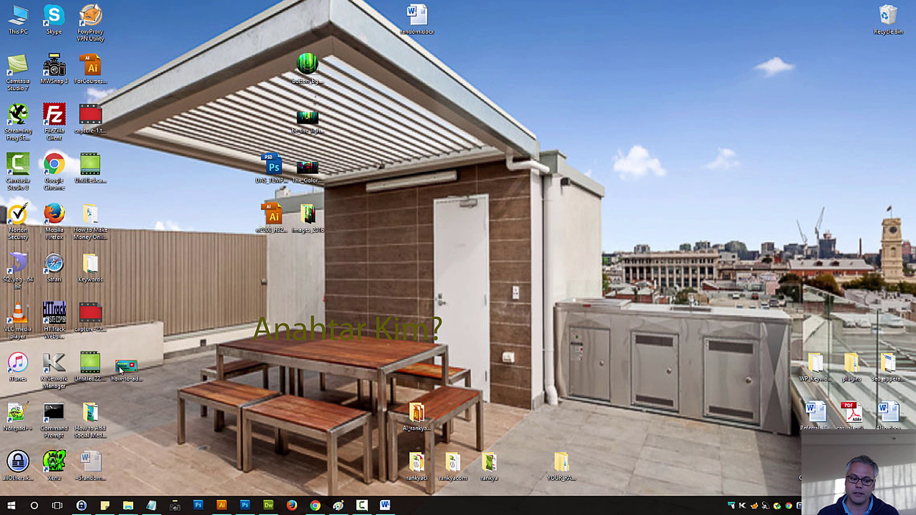
Open the WordPress social icons thumbnail in Photoshop, view its File Info, then close it unchanged.
click(119, 366)
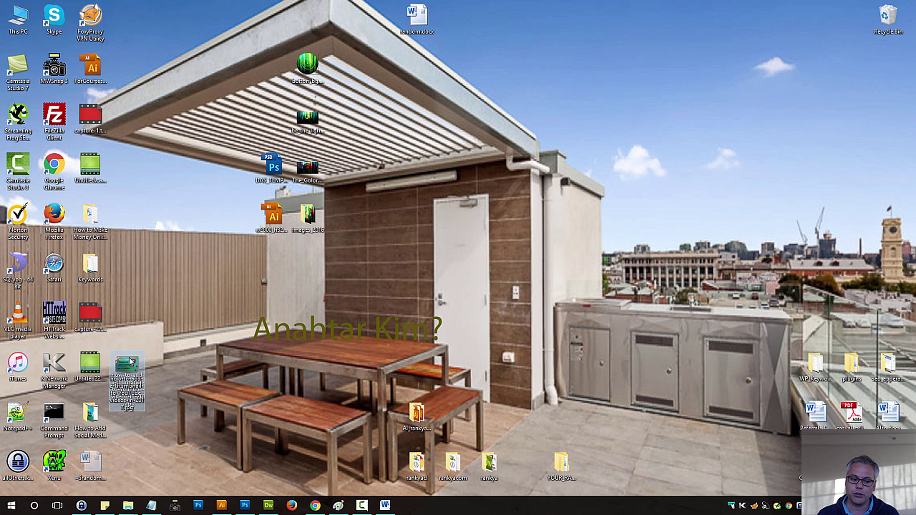
double_click(88, 418)
click(385, 223)
double_click(385, 223)
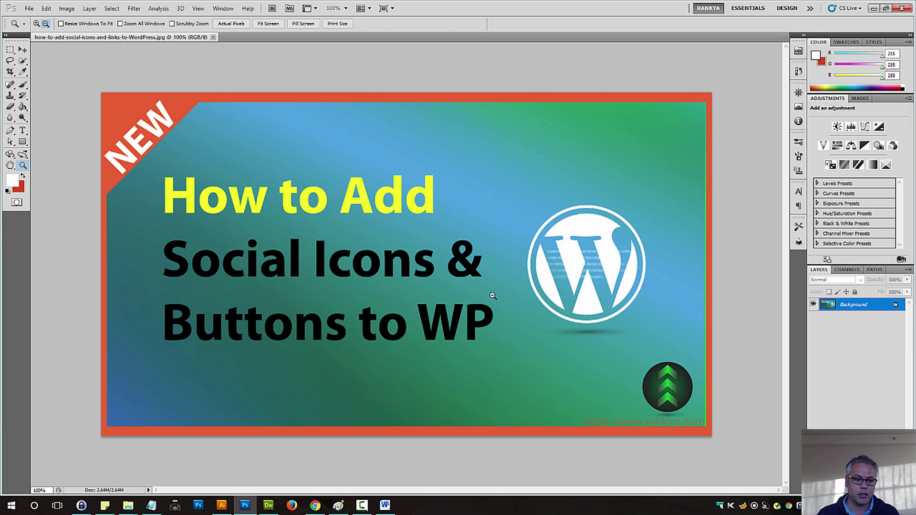
click(28, 8)
click(43, 253)
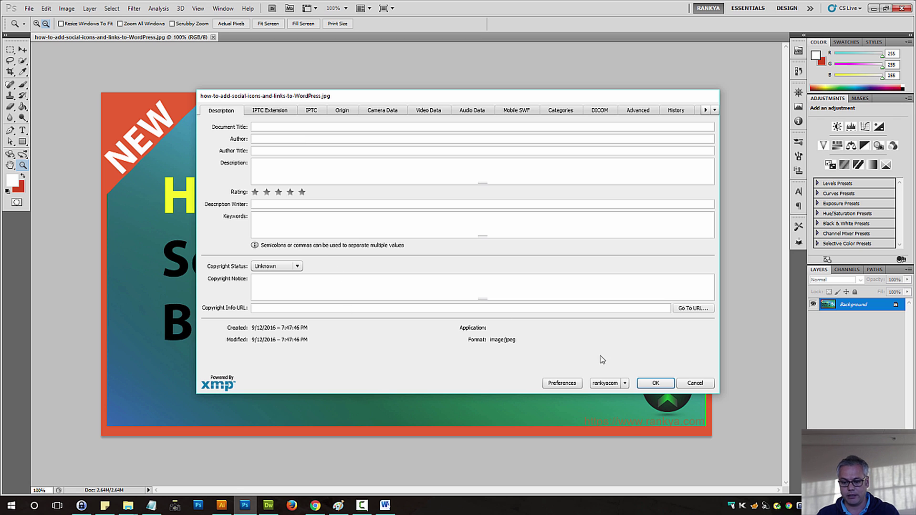
click(689, 384)
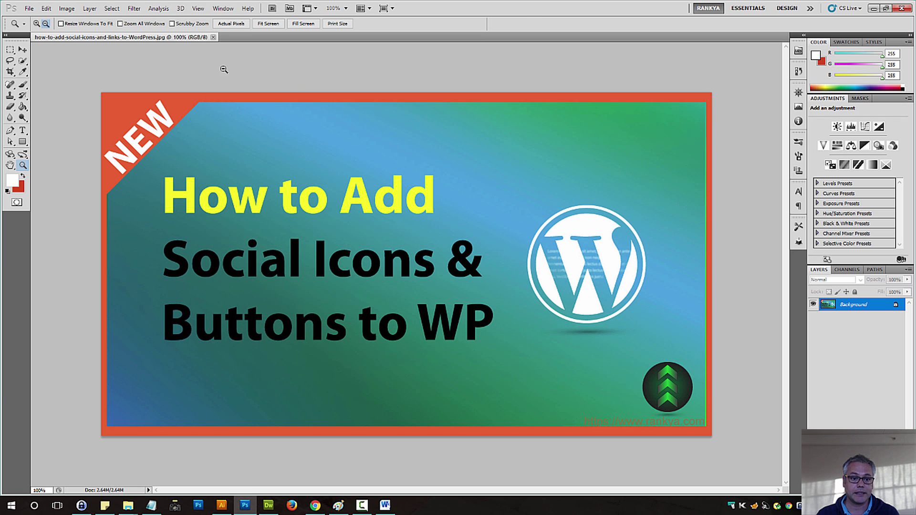
click(213, 37)
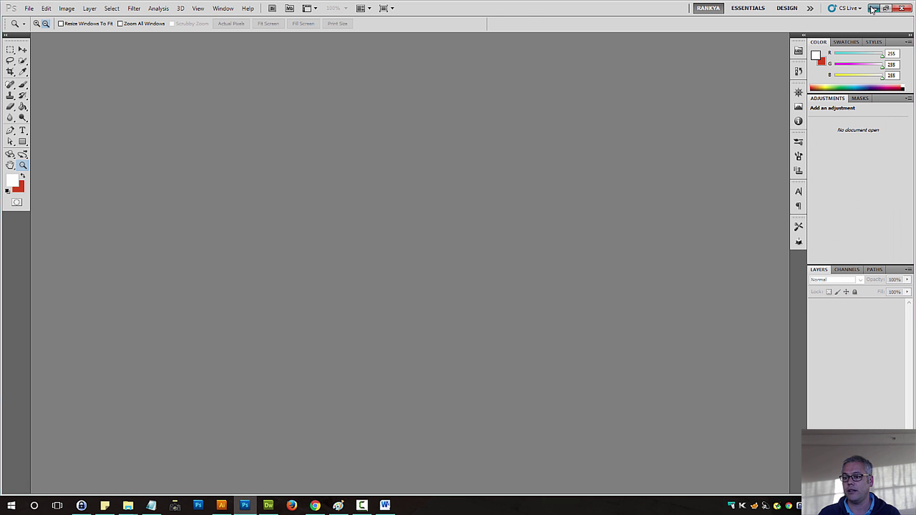
Open 'How to Make Money Online in 2017.jpg', review its File Info metadata, then close it.
click(873, 8)
click(415, 367)
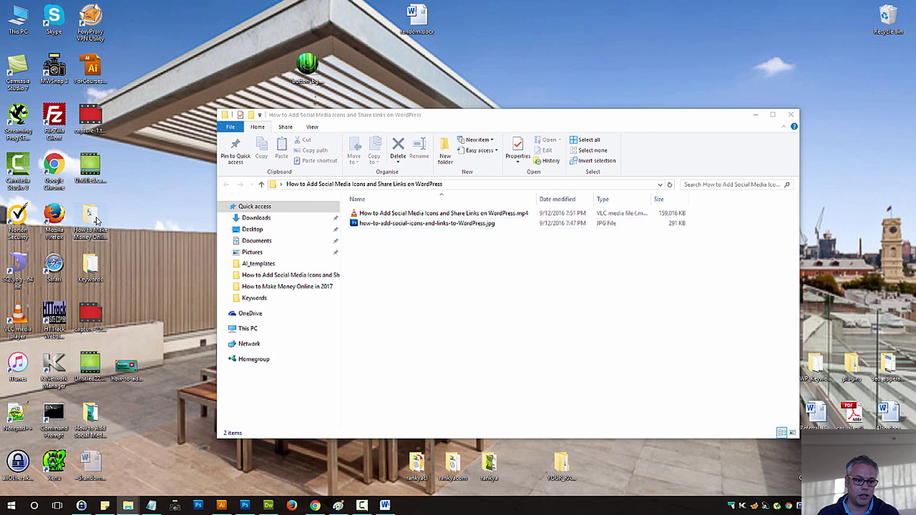
click(287, 286)
click(429, 230)
double_click(430, 231)
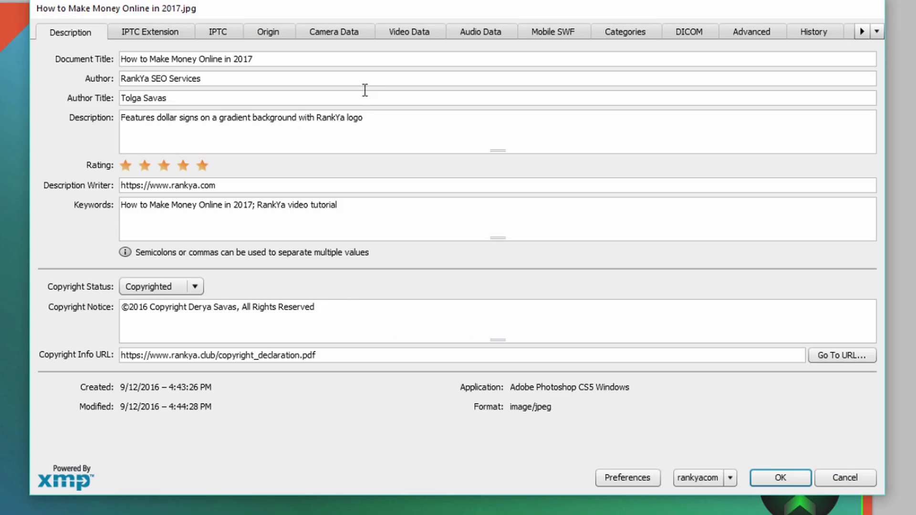
drag(253, 59, 121, 58)
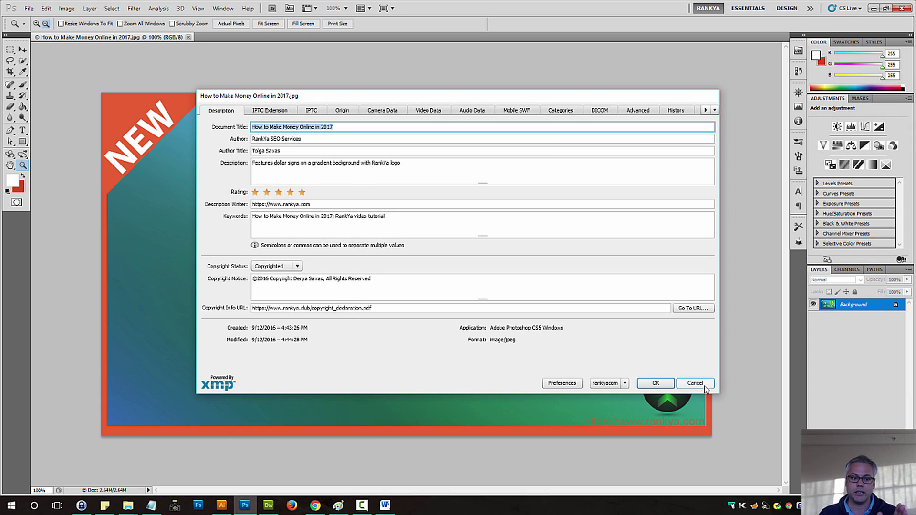
click(694, 383)
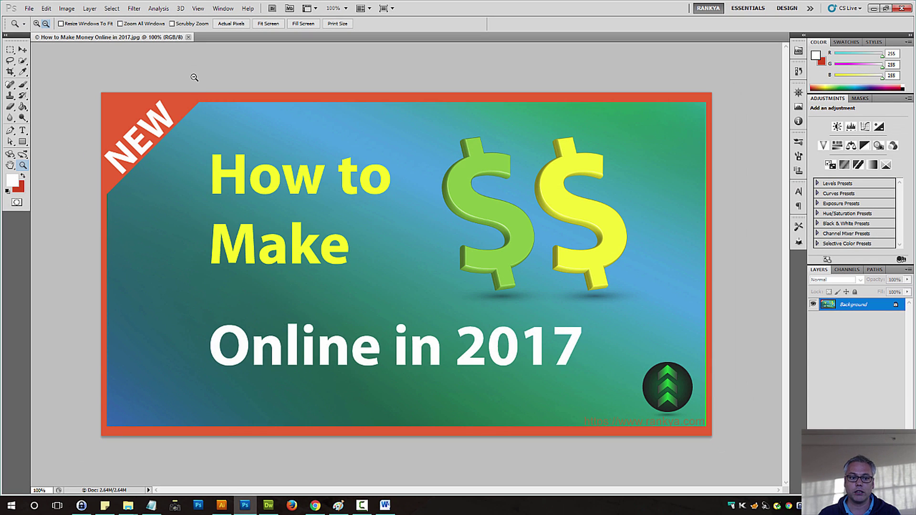
click(189, 36)
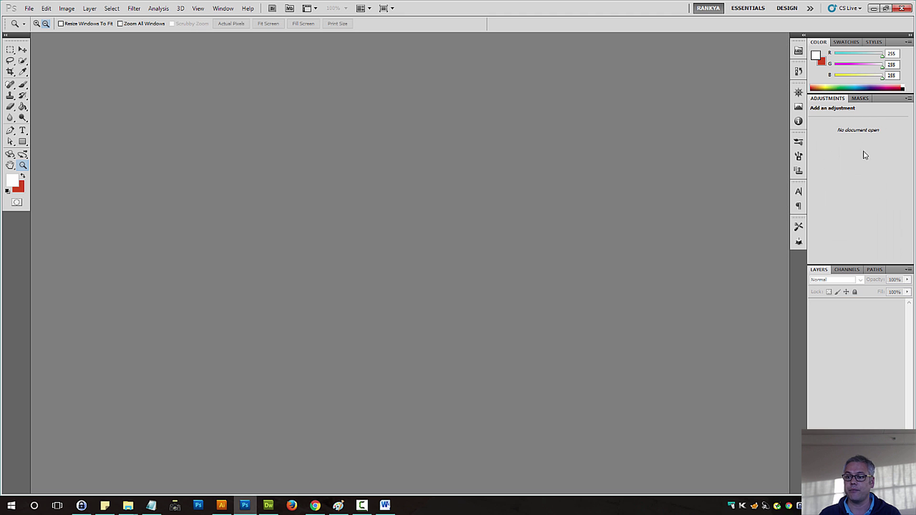
Check the JPG's Title, Subject, Rating, Tags and Authors in Properties > Details, then return to the browser.
click(873, 8)
right_click(418, 228)
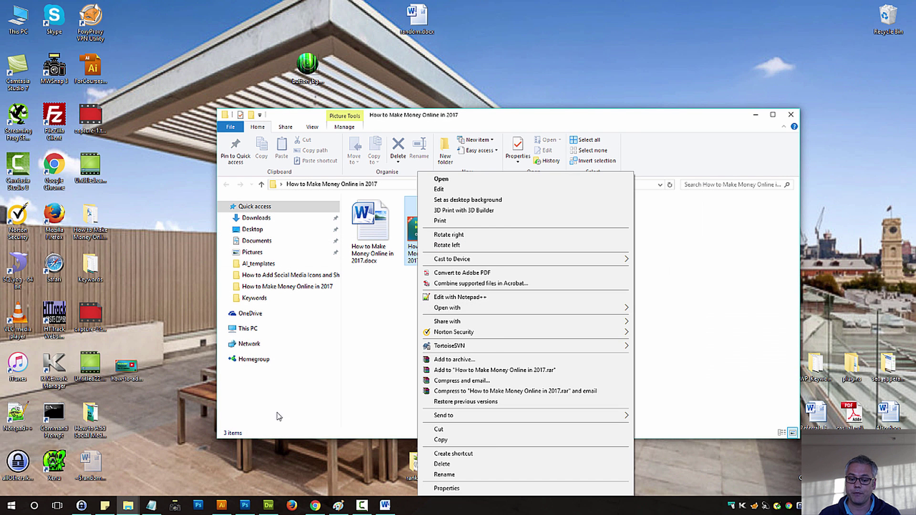
click(380, 303)
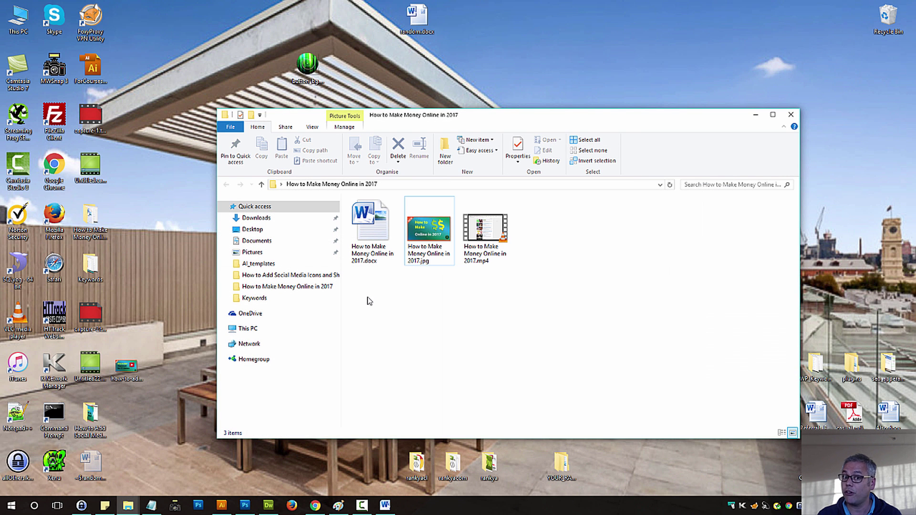
right_click(443, 232)
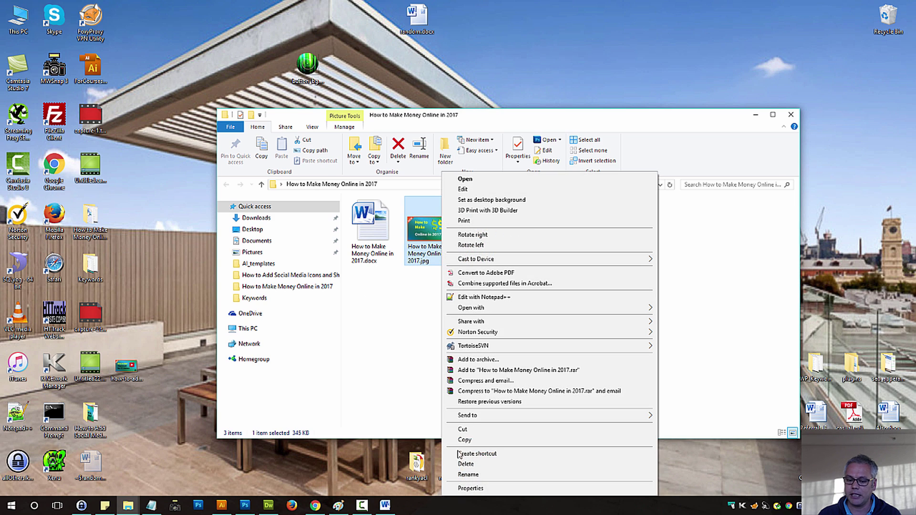
click(470, 487)
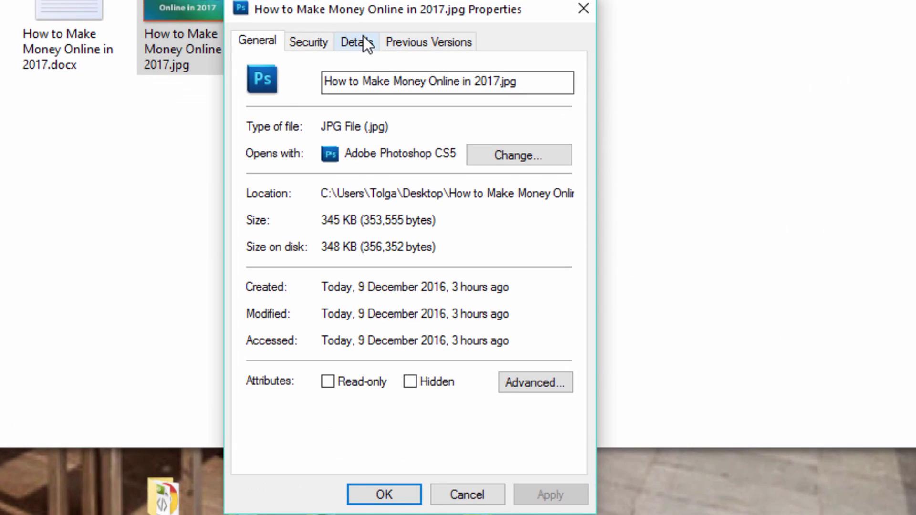
click(431, 147)
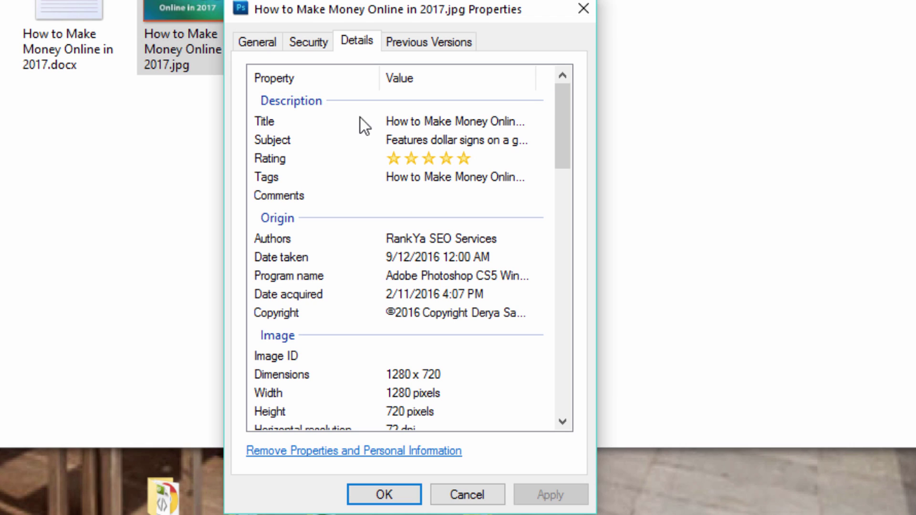
click(423, 121)
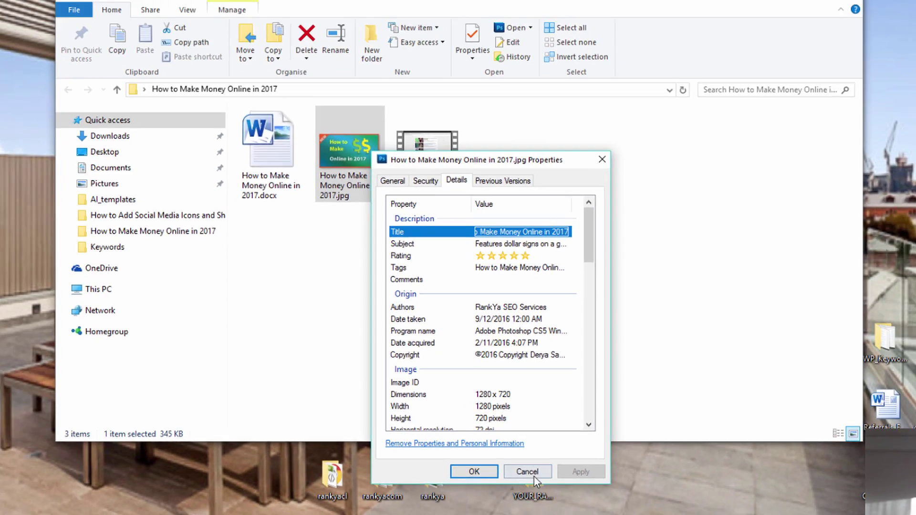
click(472, 494)
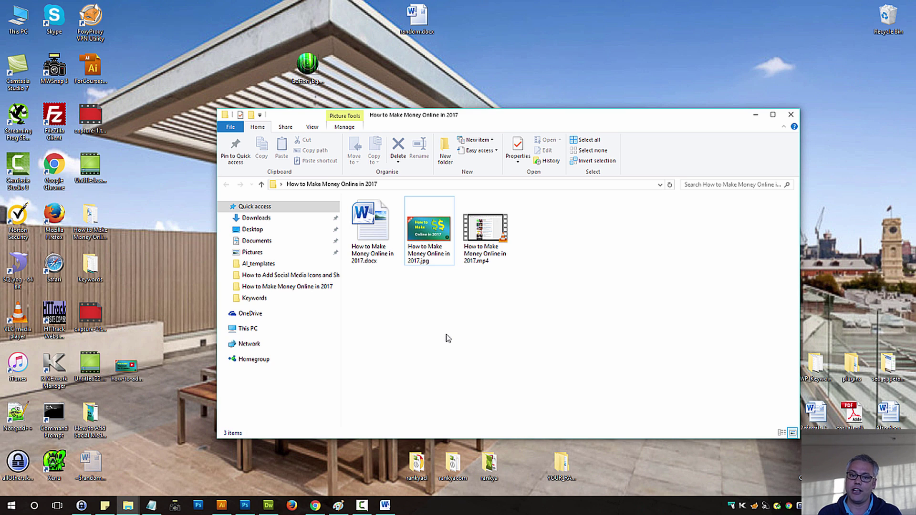
click(315, 505)
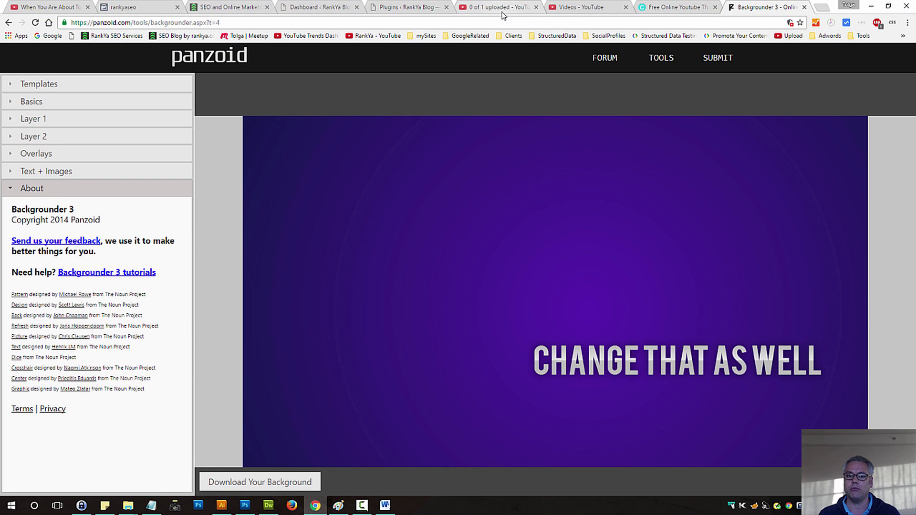
Switch to the upload tab showing the social icons thumbnail and open a YouTube link in a background tab.
click(503, 10)
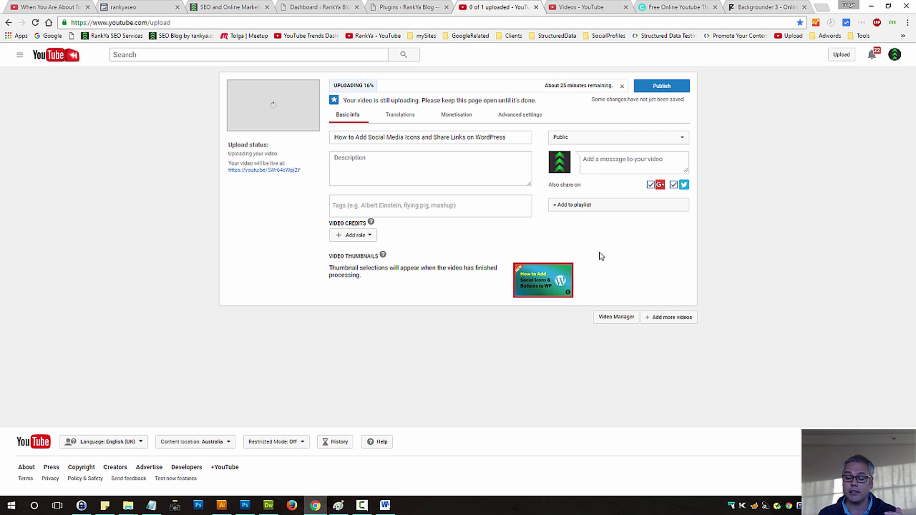
mouse_move(551, 285)
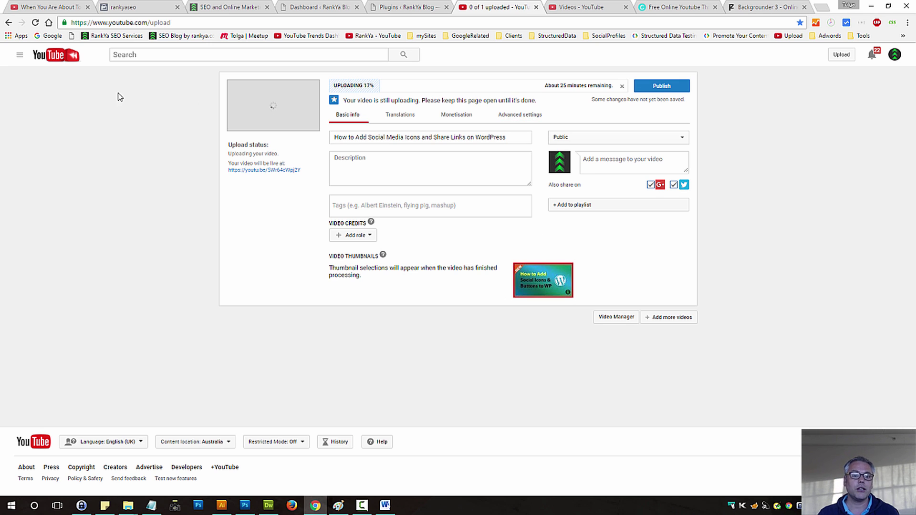
middle_click(377, 36)
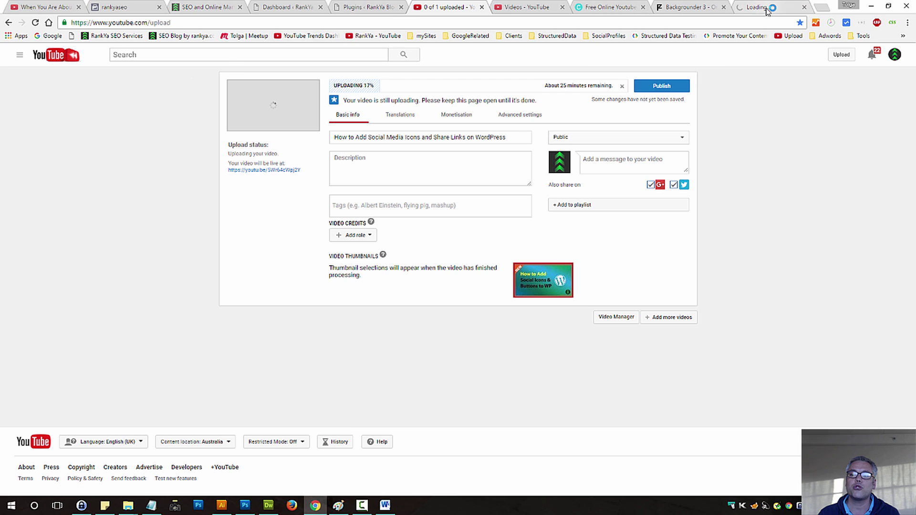
On the new channel tab, search for 'how to add custom thumbnail image to youtube videos'.
click(767, 8)
click(152, 55)
text(how to a)
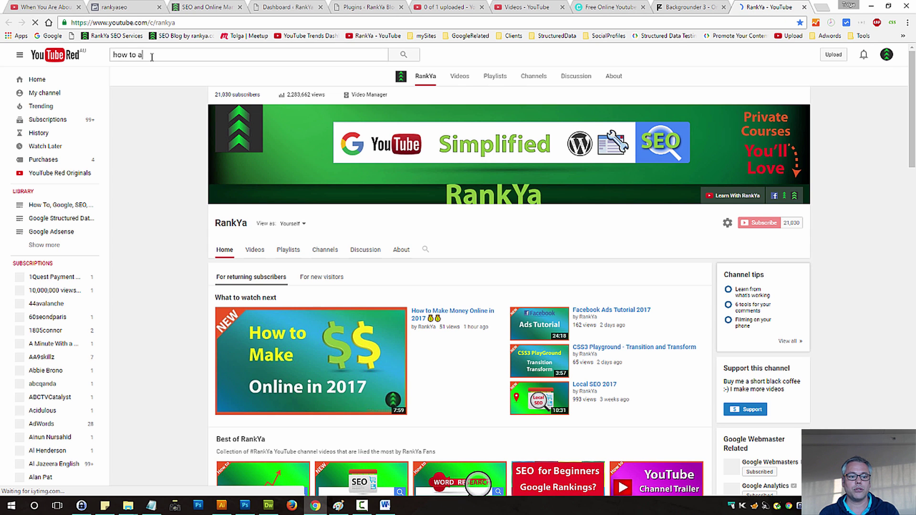
text(dd custom th)
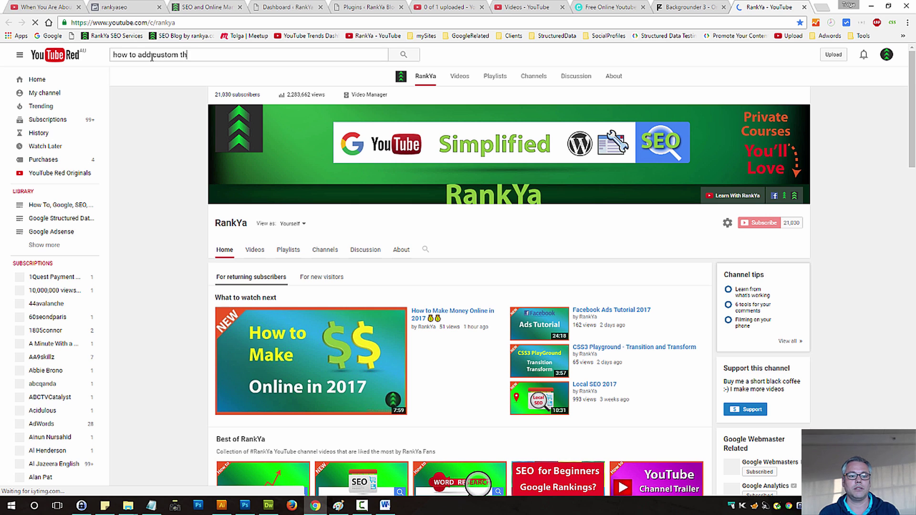
text(umbnahil)
key(BackSpace)
key(BackSpace)
text(il image to yo)
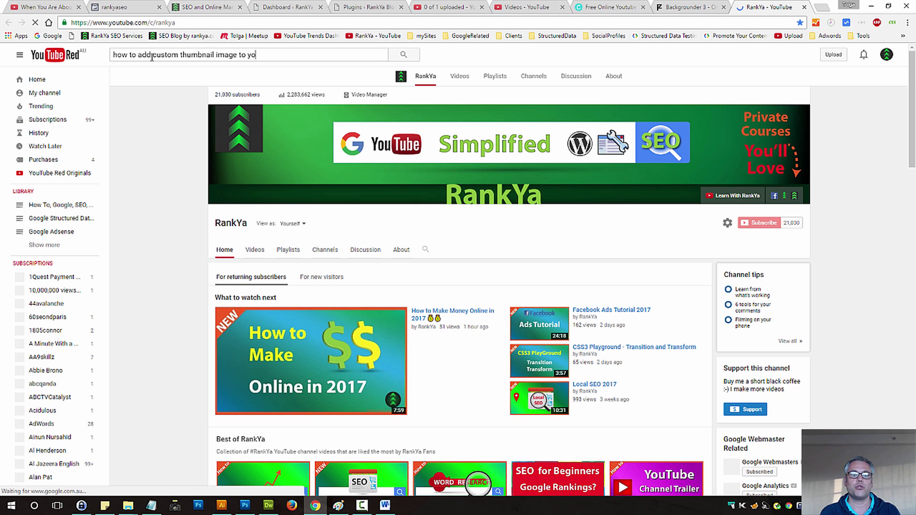
text(utube vid)
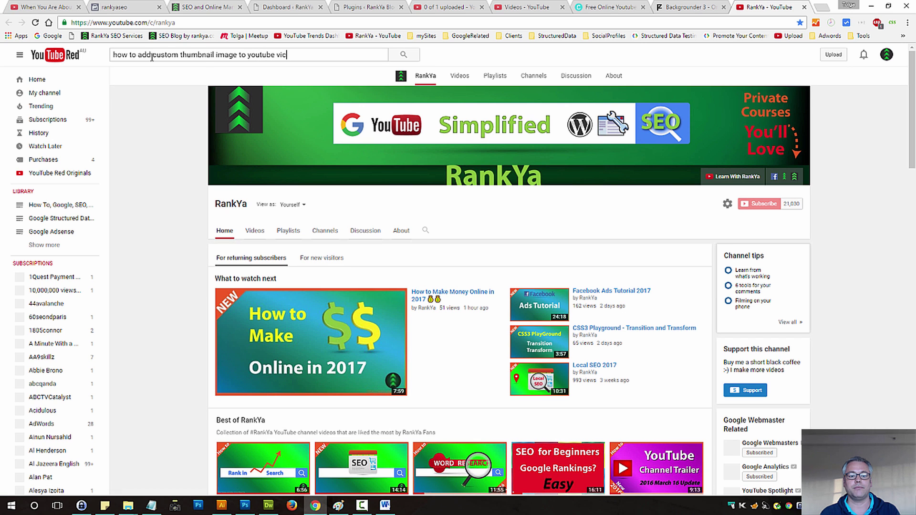
text(eos)
key(Return)
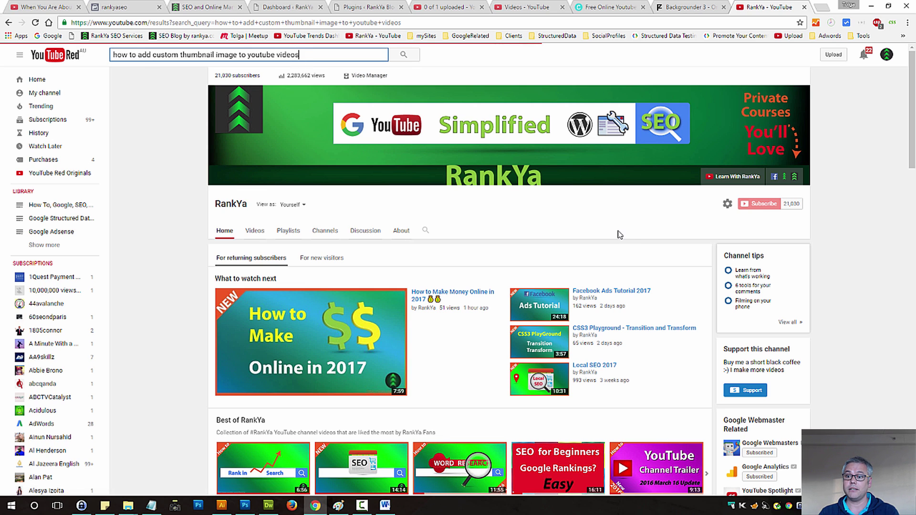
Run the custom thumbnail search, showing about 2,190,000 results, and select the query text.
click(403, 54)
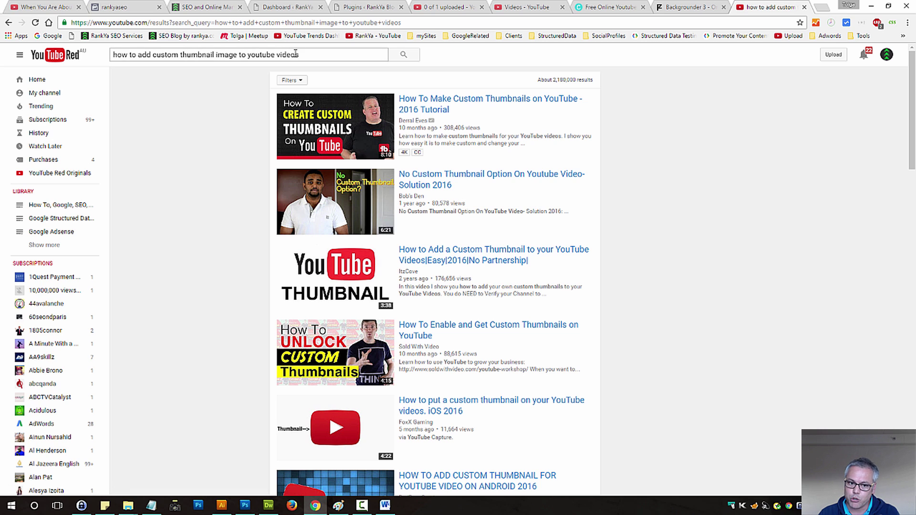
drag(387, 54, 111, 56)
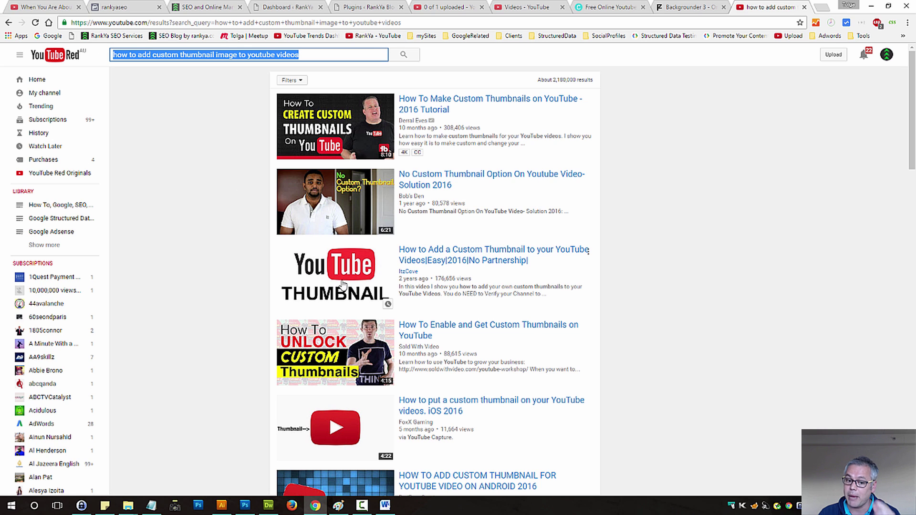
Deselect the query and return to the '0 of 1 uploaded' tab, now 25% uploaded.
click(819, 346)
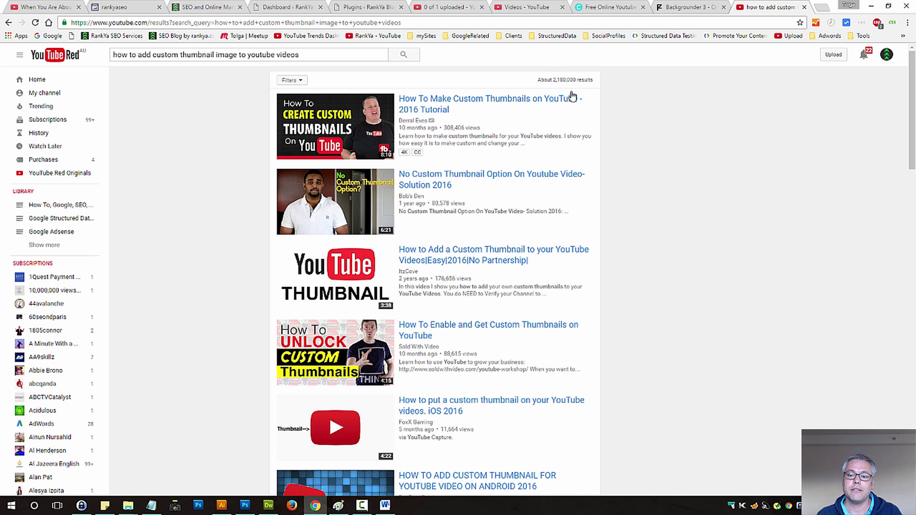
click(431, 6)
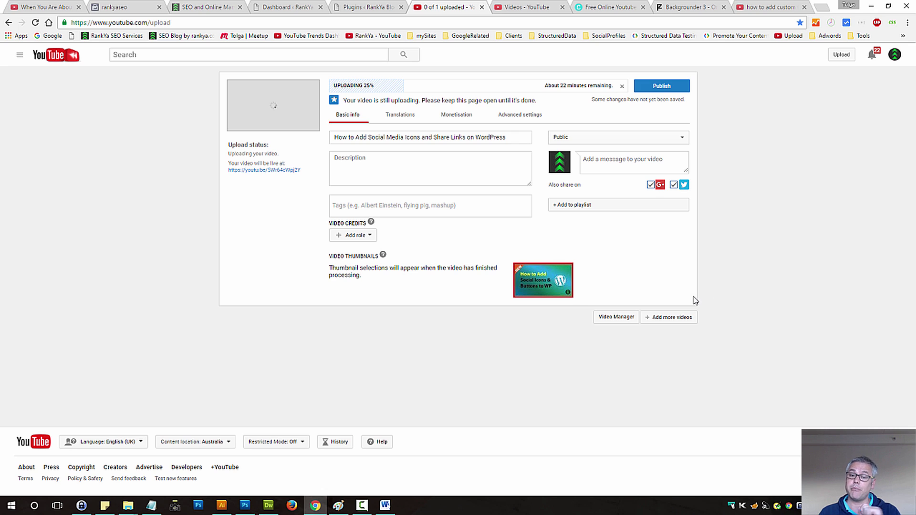